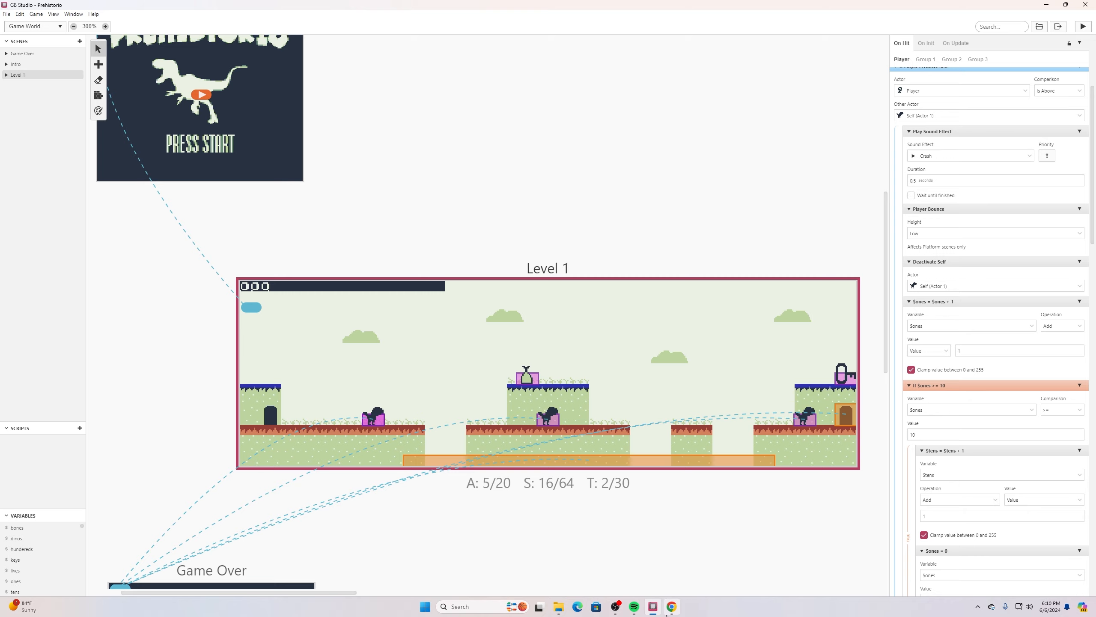
# Switch to the Binary Cards page in Chrome and turn the 1, 2 and 4 cards face up.
pyautogui.moveTo(675, 614)
pyautogui.click(682, 562)
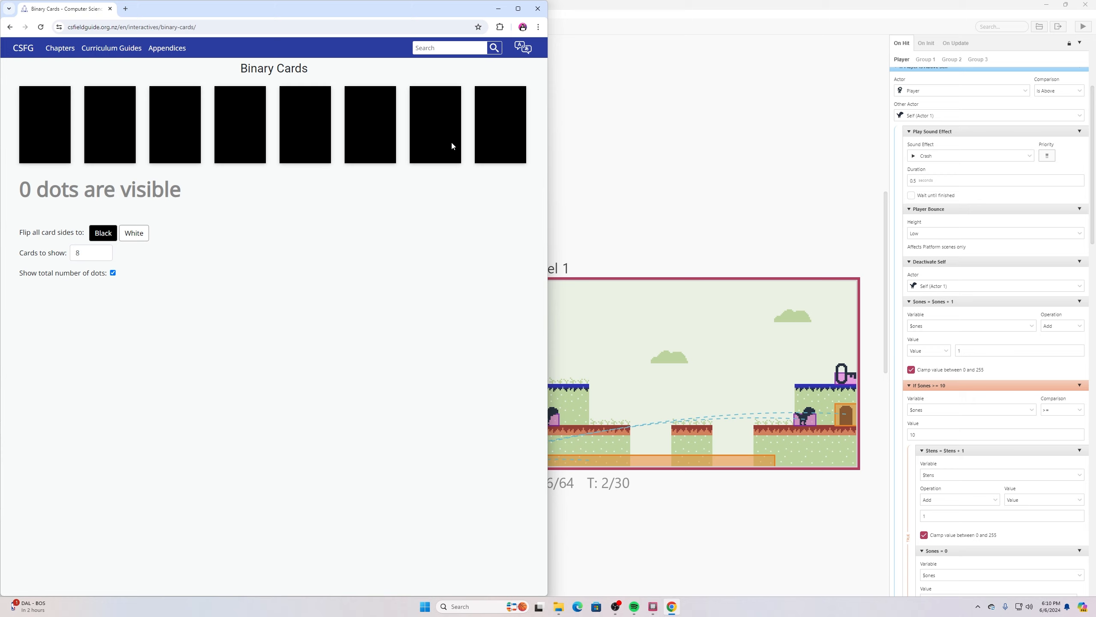
pyautogui.click(522, 137)
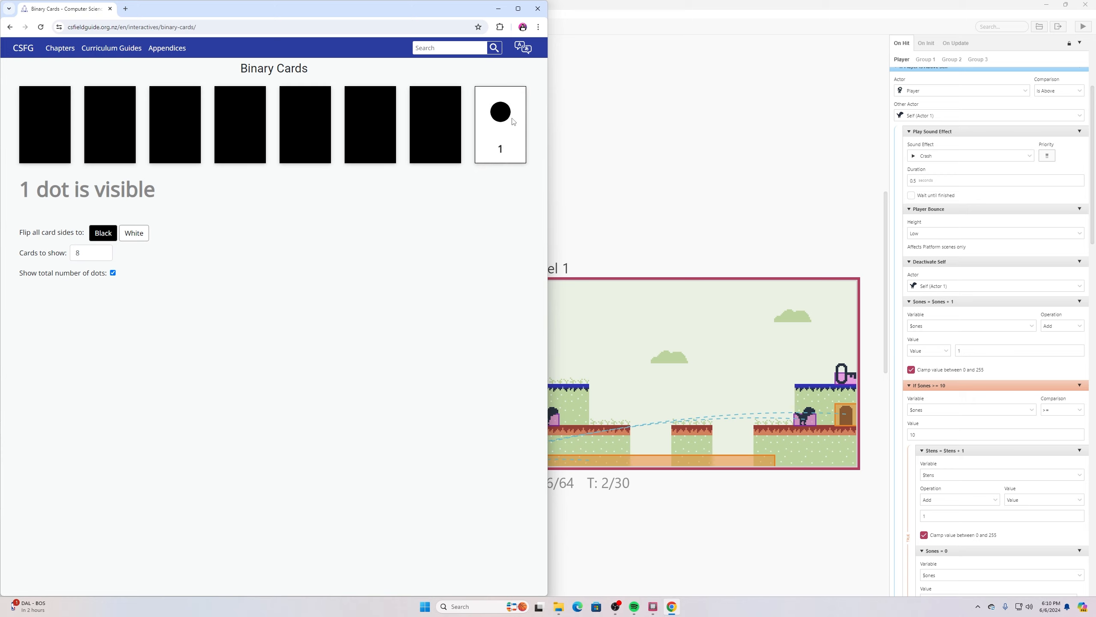
pyautogui.click(434, 155)
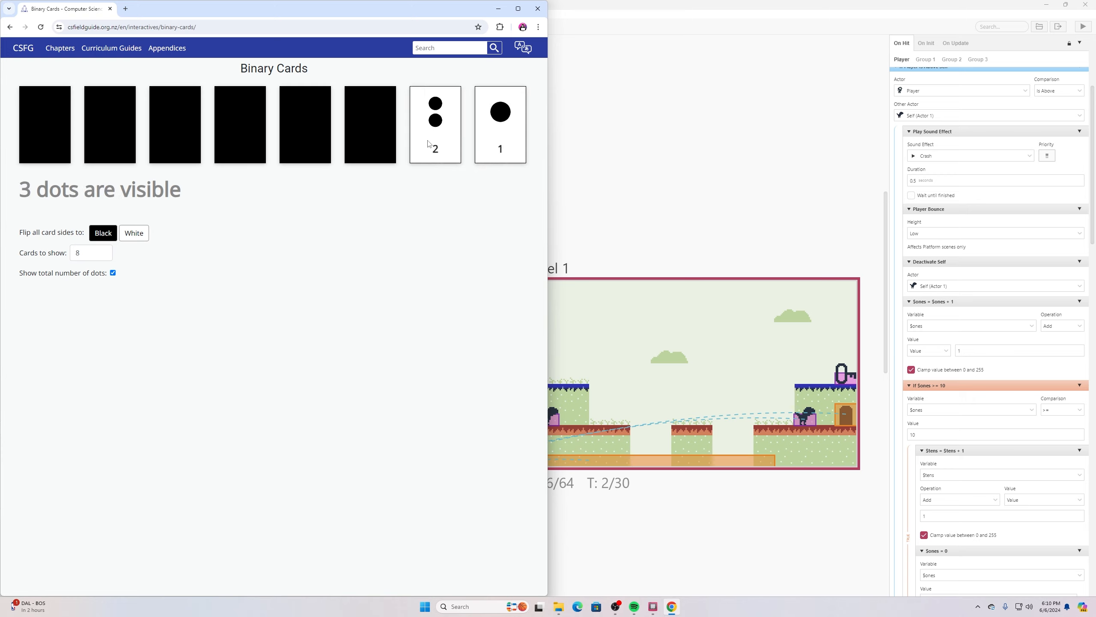
pyautogui.click(375, 129)
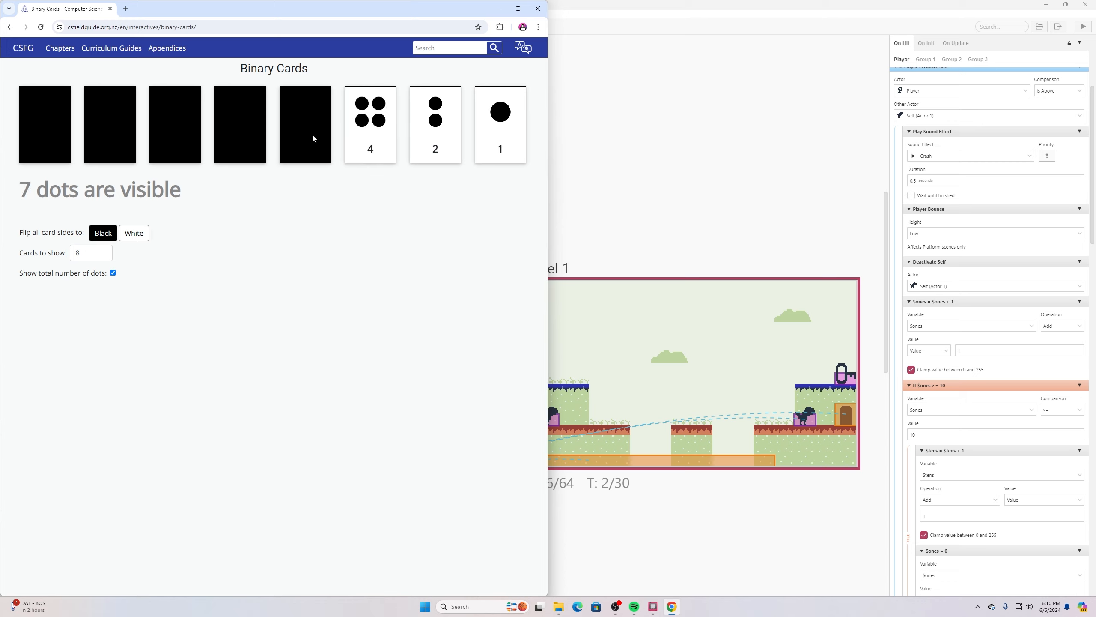
# Hide the 4 card, reveal the 128 card, and turn the 2, 128 and 1 cards back to black.
pyautogui.click(362, 119)
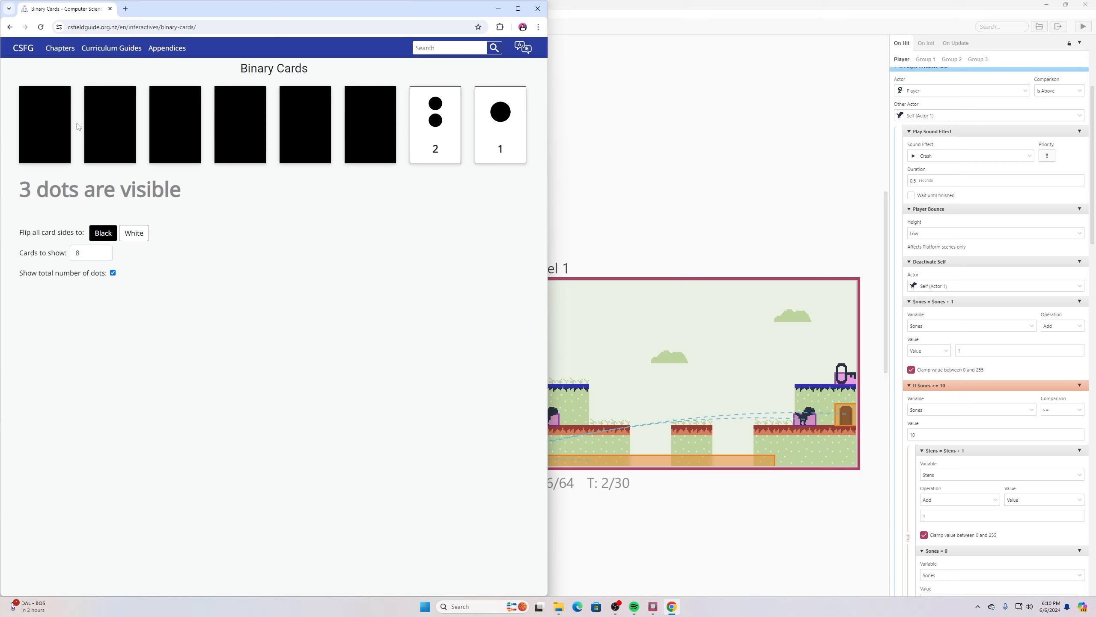
pyautogui.click(45, 152)
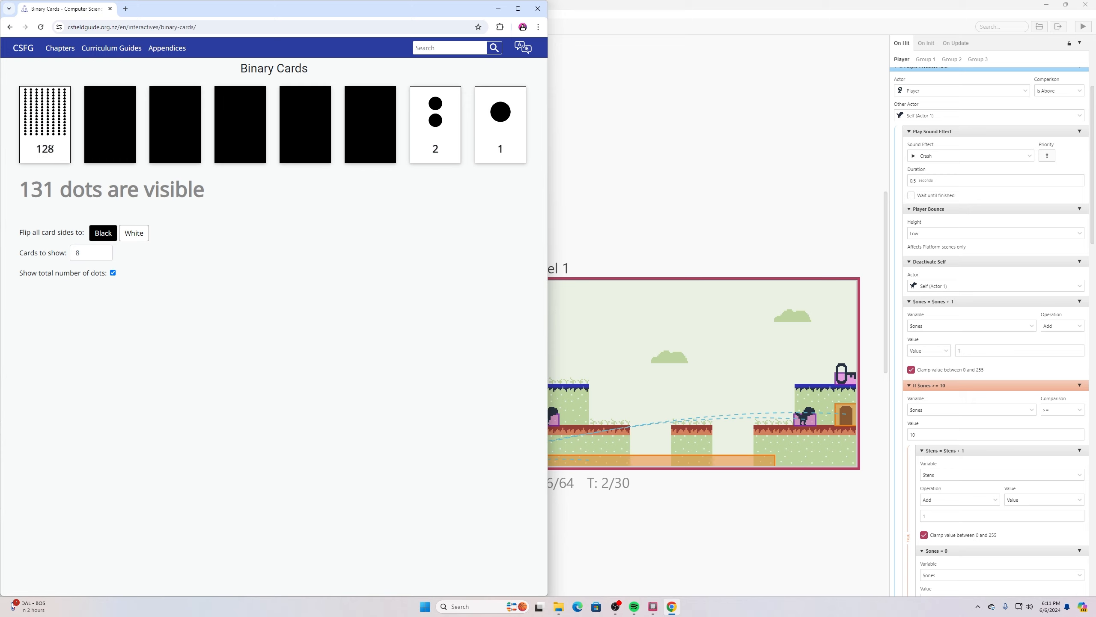
pyautogui.click(444, 140)
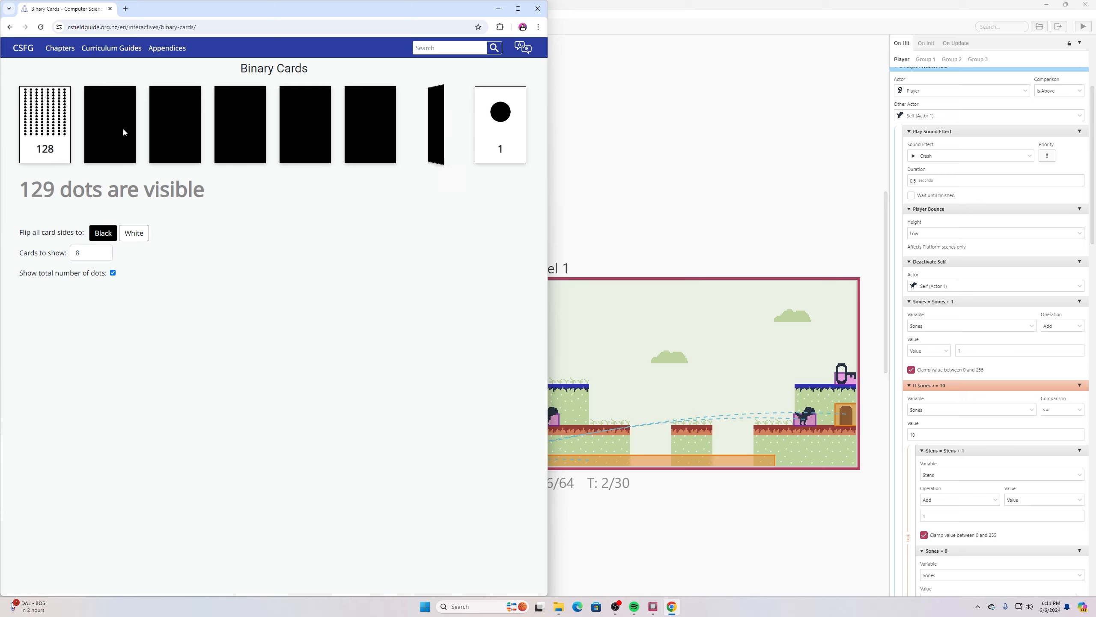
pyautogui.click(58, 133)
pyautogui.click(509, 138)
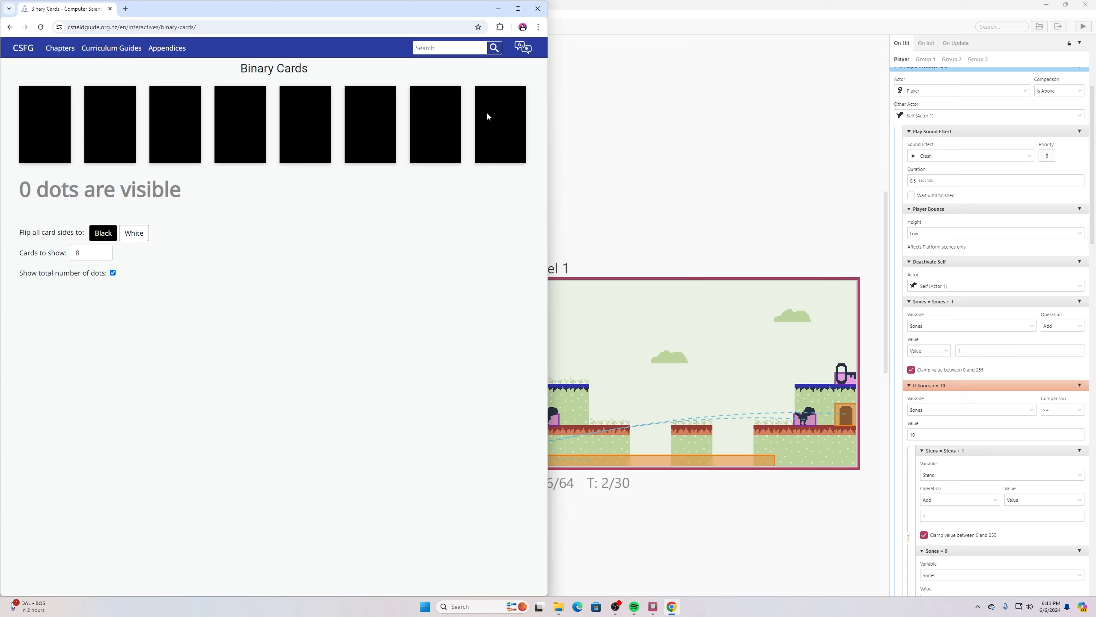
# Turn all eight binary cards face up, from the 1 card through the 128 card.
pyautogui.click(502, 119)
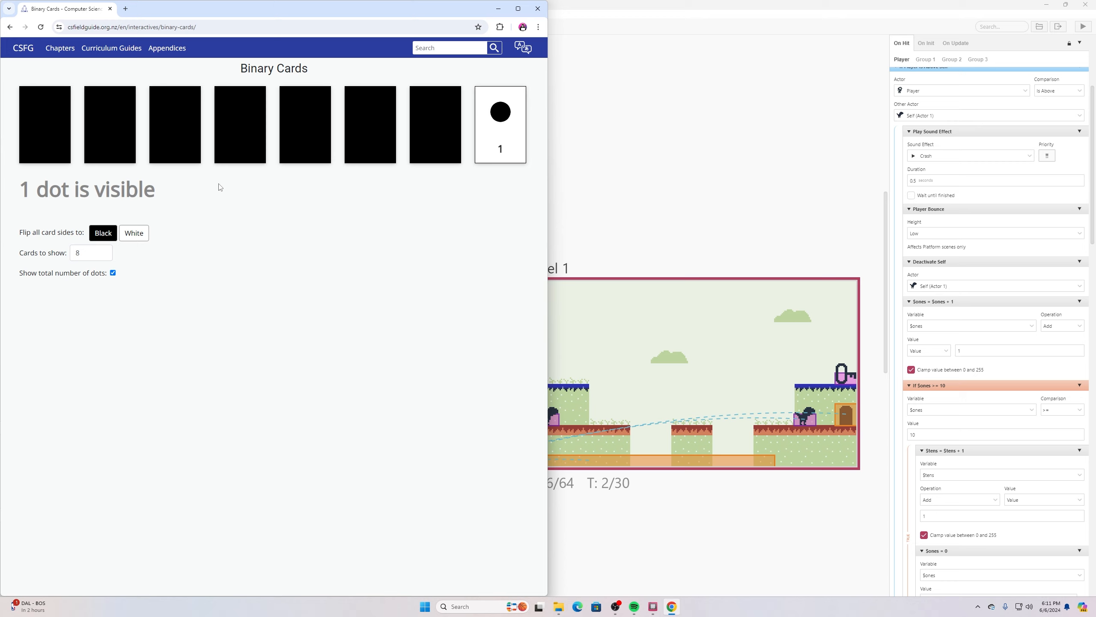
pyautogui.click(170, 140)
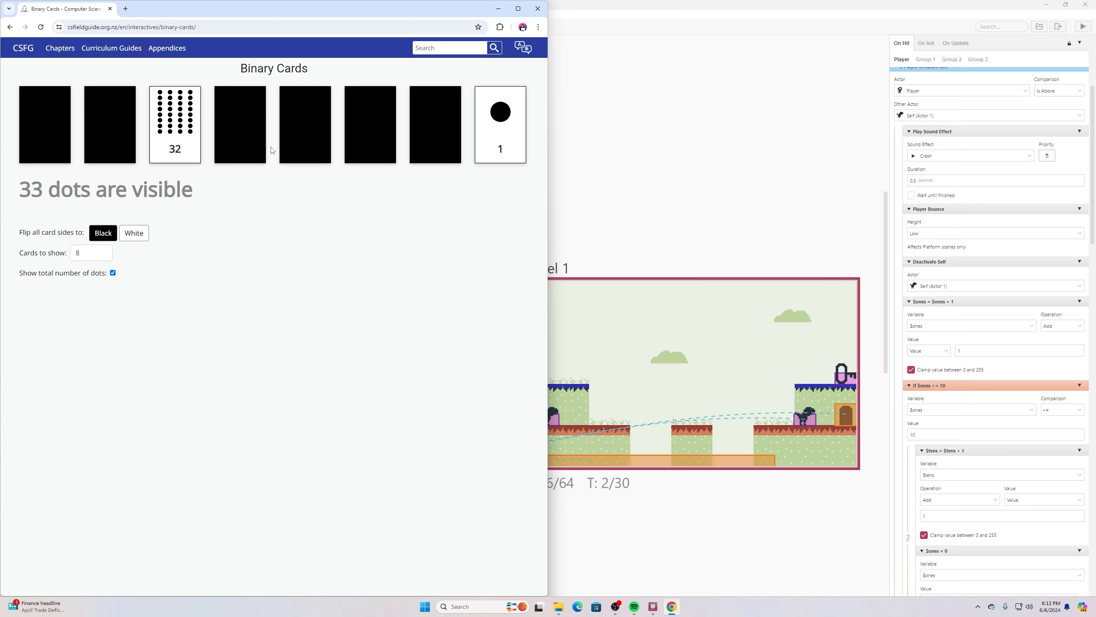
pyautogui.click(417, 146)
pyautogui.click(363, 135)
pyautogui.click(301, 132)
pyautogui.click(254, 130)
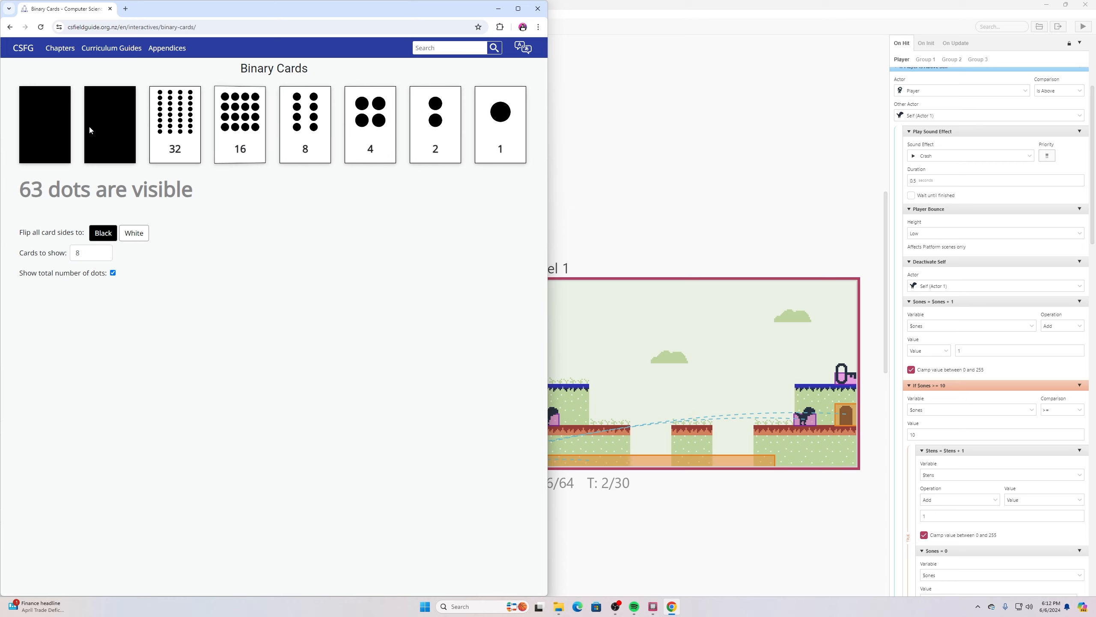
pyautogui.click(91, 129)
pyautogui.click(47, 128)
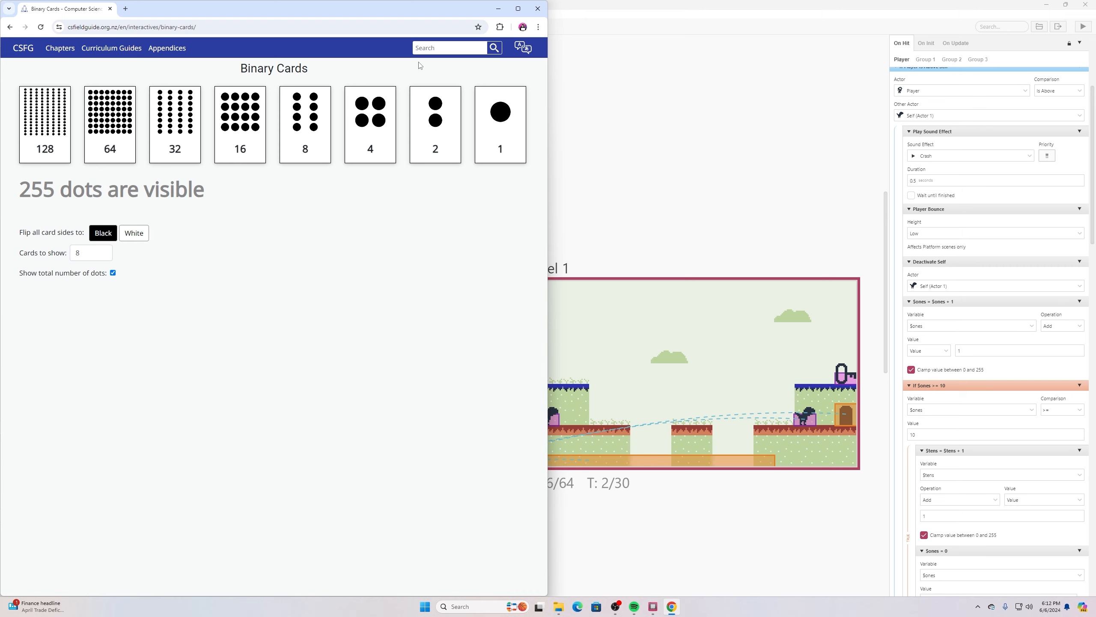
# Switch back to GB Studio and inspect the numbertiles, numberstilesheet and three-digit HUD level images among the project's backgrounds.
pyautogui.click(595, 4)
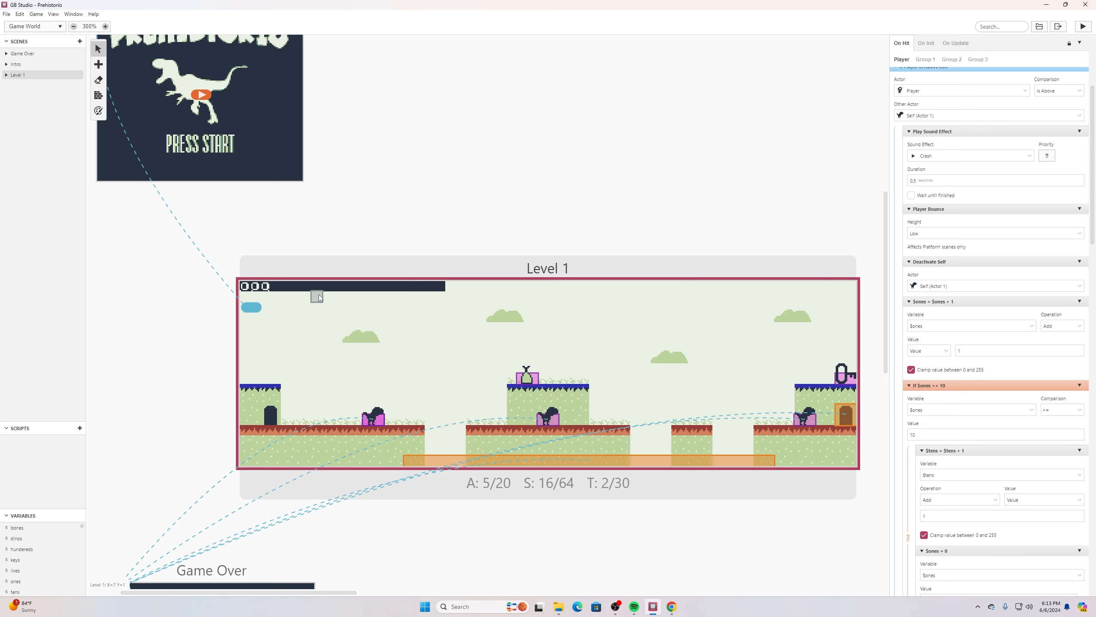
pyautogui.click(558, 606)
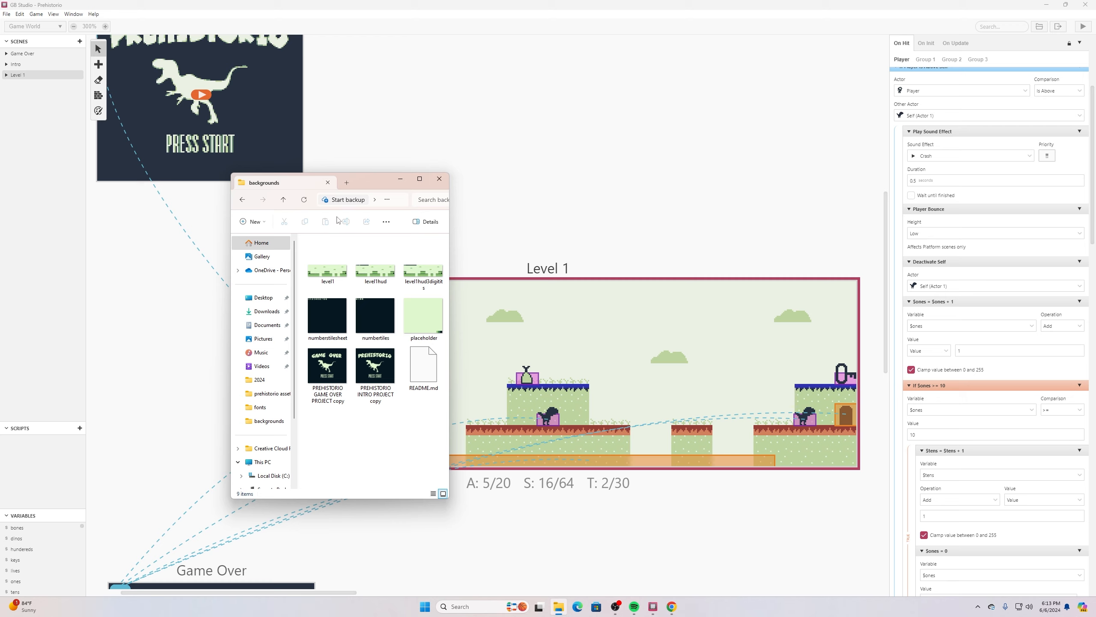
pyautogui.click(48, 27)
pyautogui.click(43, 56)
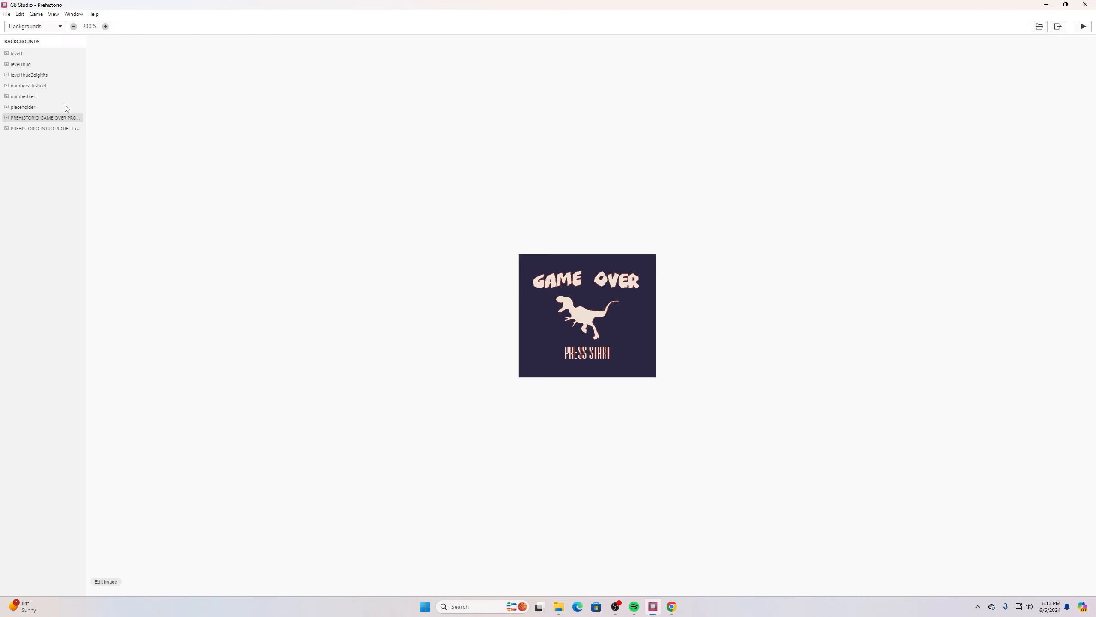
pyautogui.click(36, 97)
pyautogui.click(42, 87)
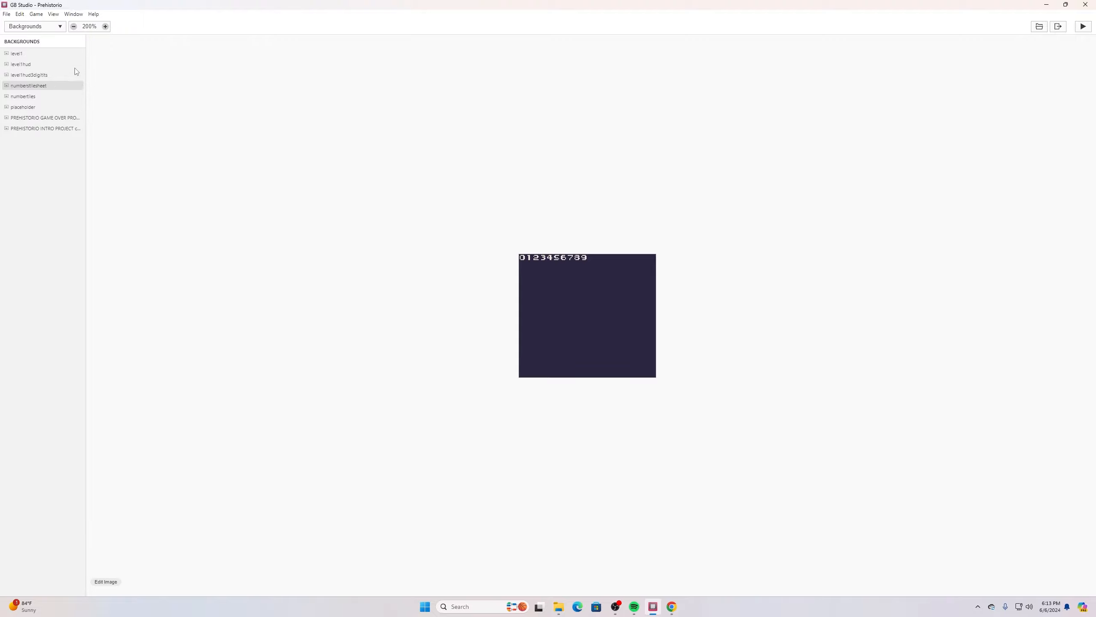
pyautogui.click(26, 74)
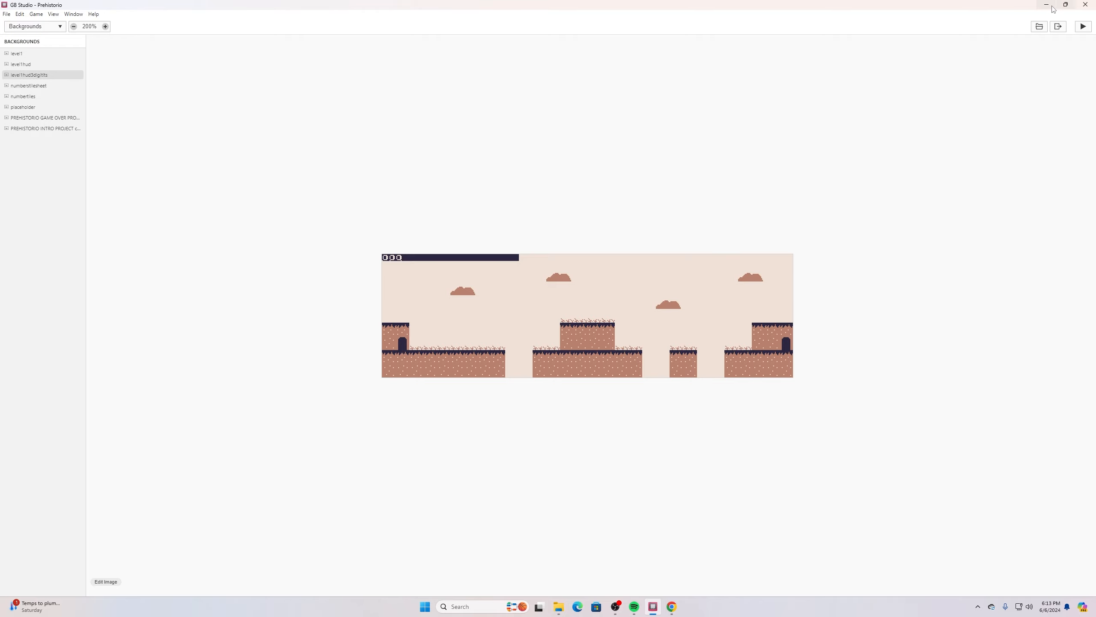
# Return to the Game World and examine Level 1's HUD digits and dinosaur enemies up close.
pyautogui.hotkey('ctrl', '1')
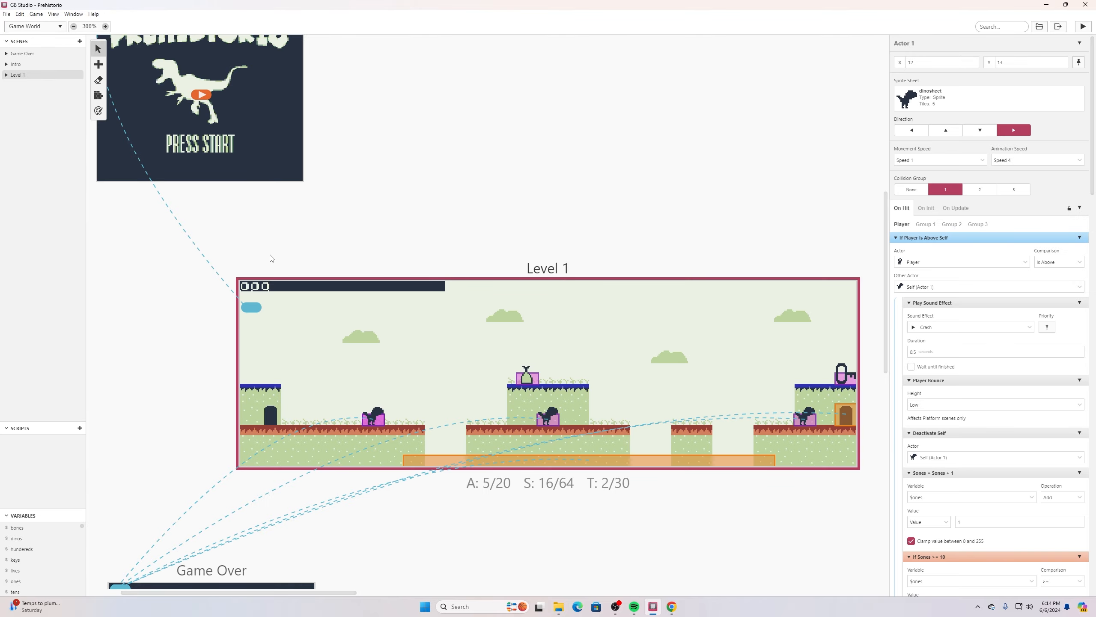
pyautogui.scroll(2, 270, 267)
pyautogui.scroll(-3, 274, 268)
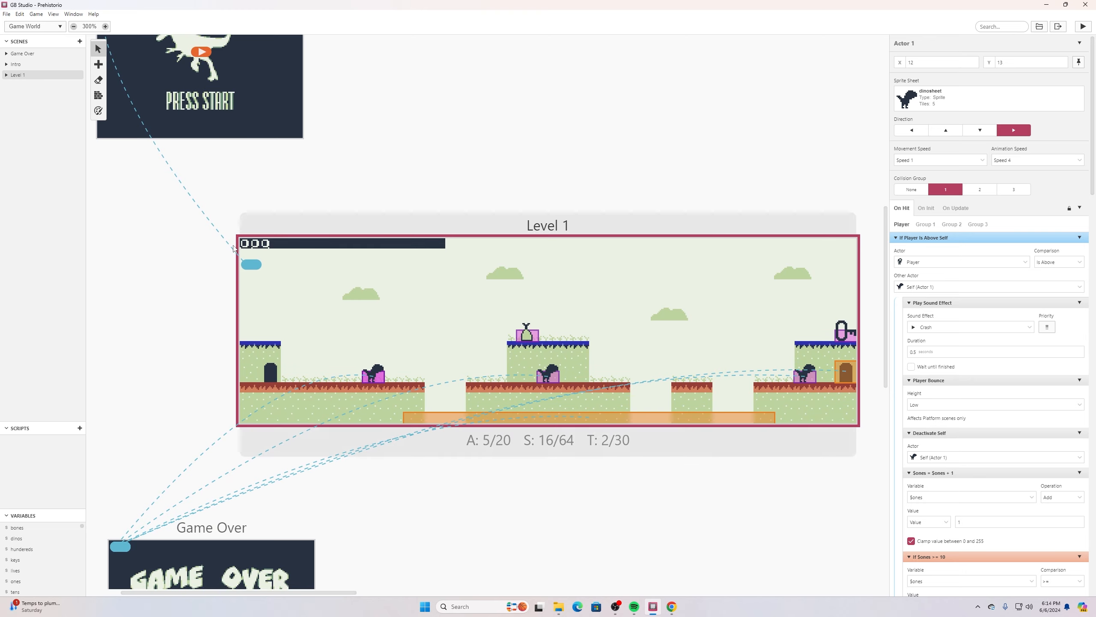
pyautogui.keyDown('ctrl'); pyautogui.scroll(2, 236, 246); pyautogui.keyUp('ctrl')
pyautogui.keyDown('ctrl'); pyautogui.scroll(3, 235, 246); pyautogui.keyUp('ctrl')
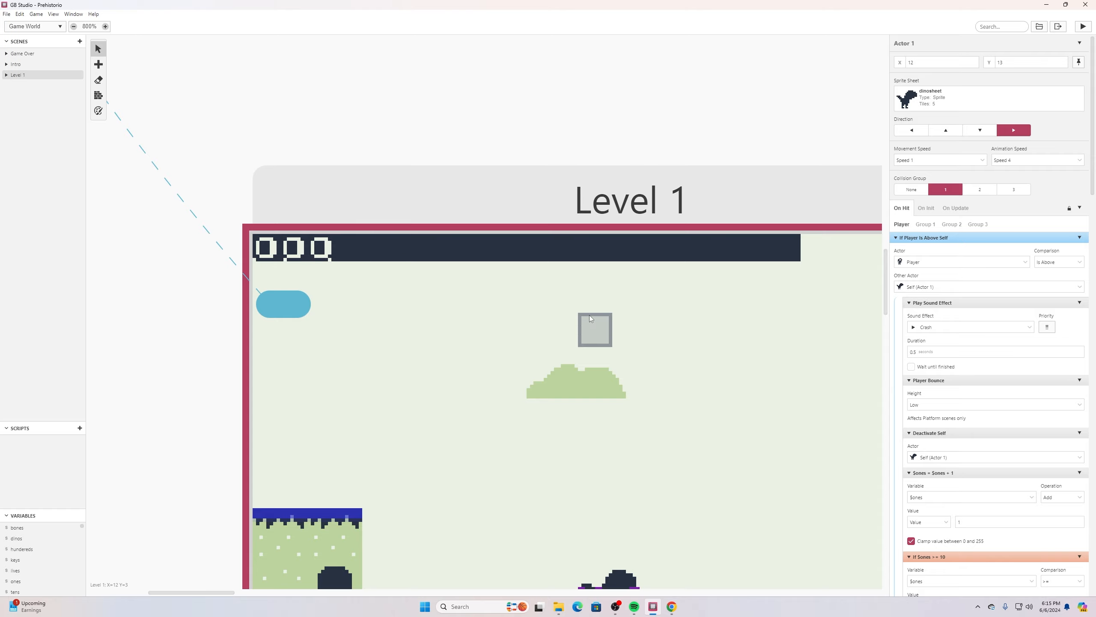
pyautogui.keyDown('ctrl'); pyautogui.scroll(-2, 586, 313); pyautogui.keyUp('ctrl')
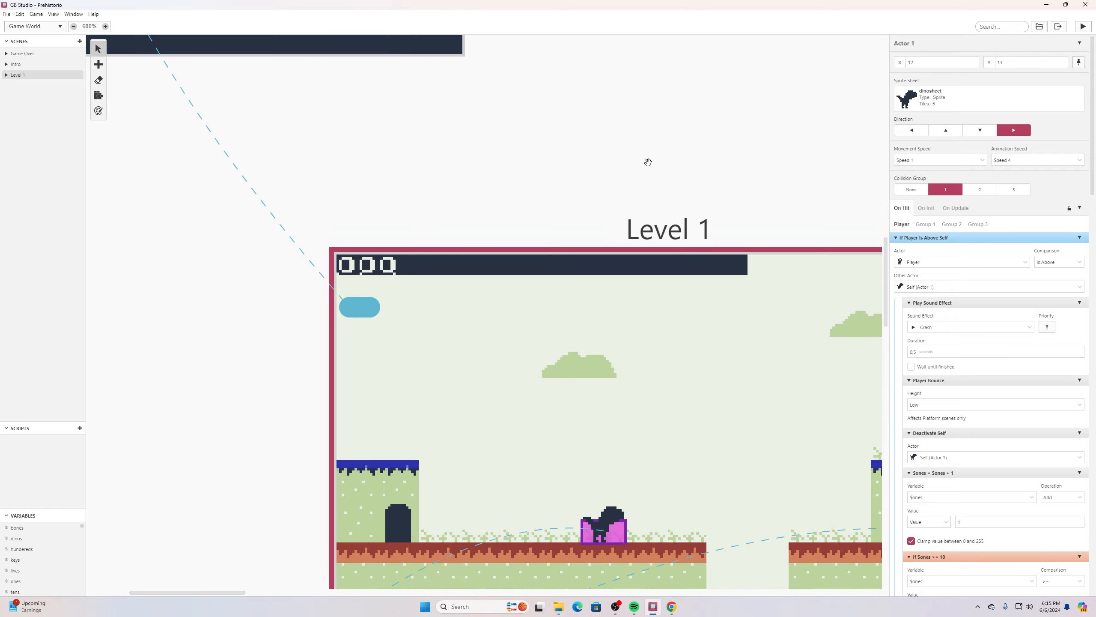
pyautogui.moveTo(648, 161); pyautogui.dragTo(424, 98)
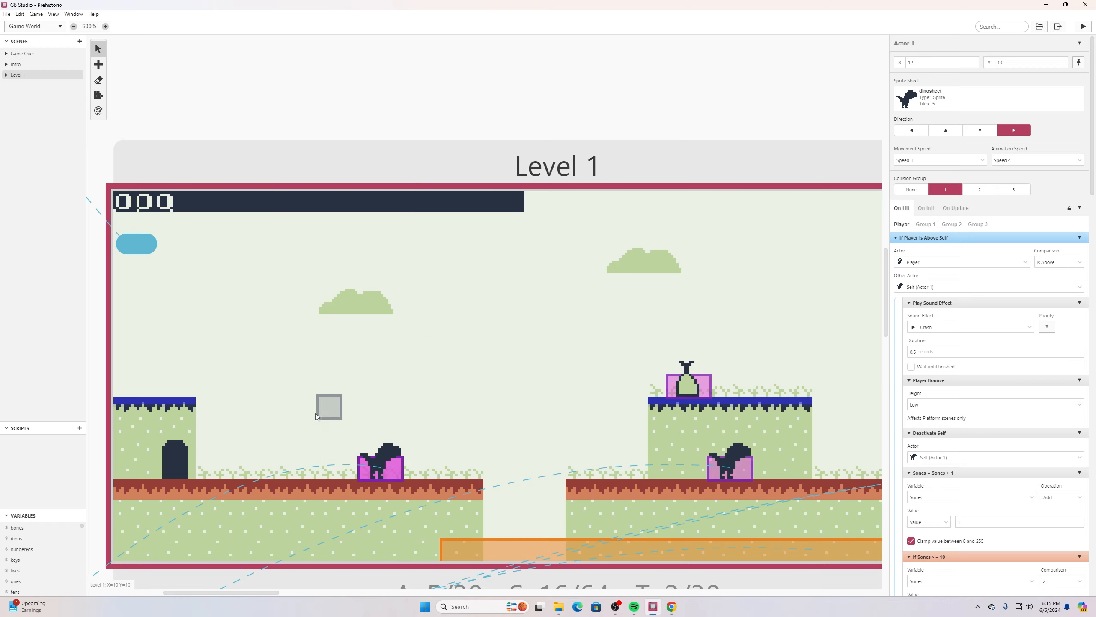
pyautogui.scroll(-3, 320, 410)
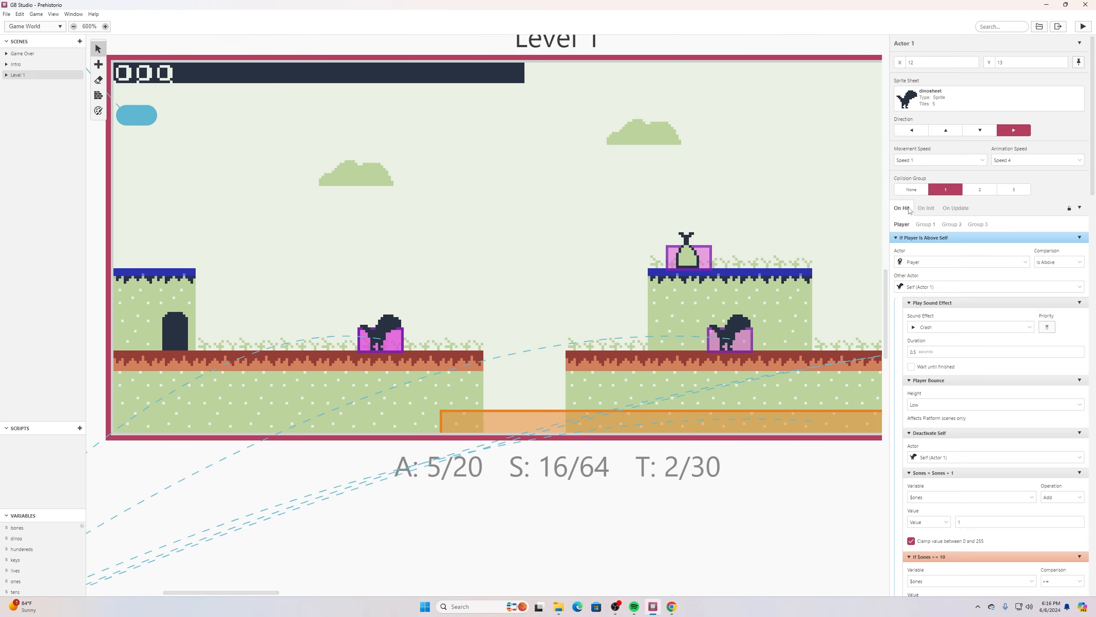
# Review the sound, bounce, deactivate and variable events in Actor 1's On Hit script.
pyautogui.scroll(-6, 949, 298)
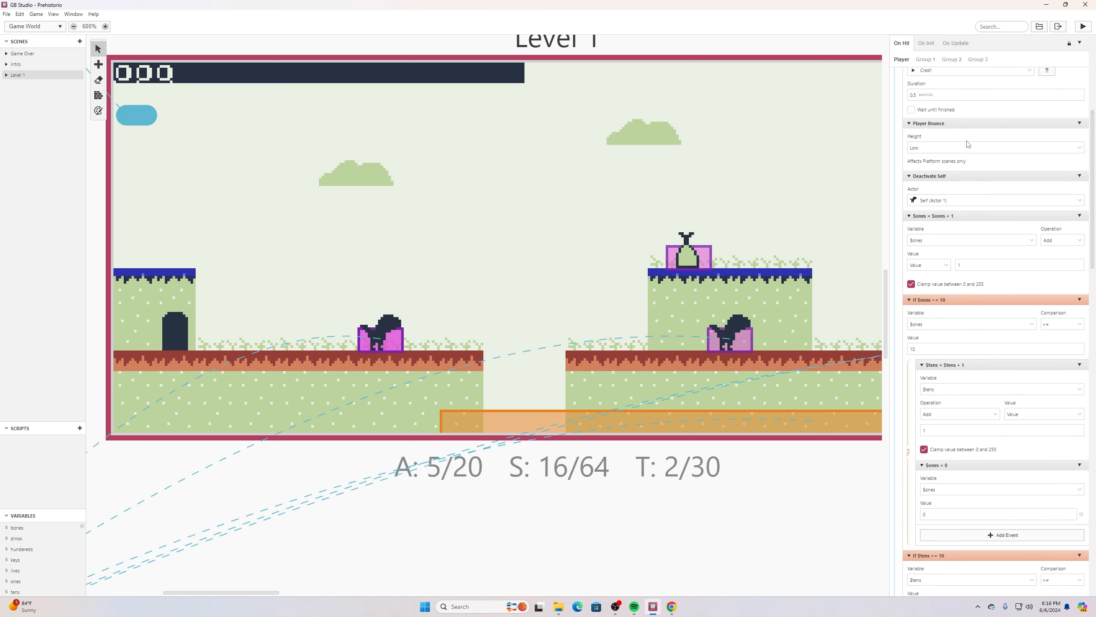
pyautogui.scroll(2, 967, 143)
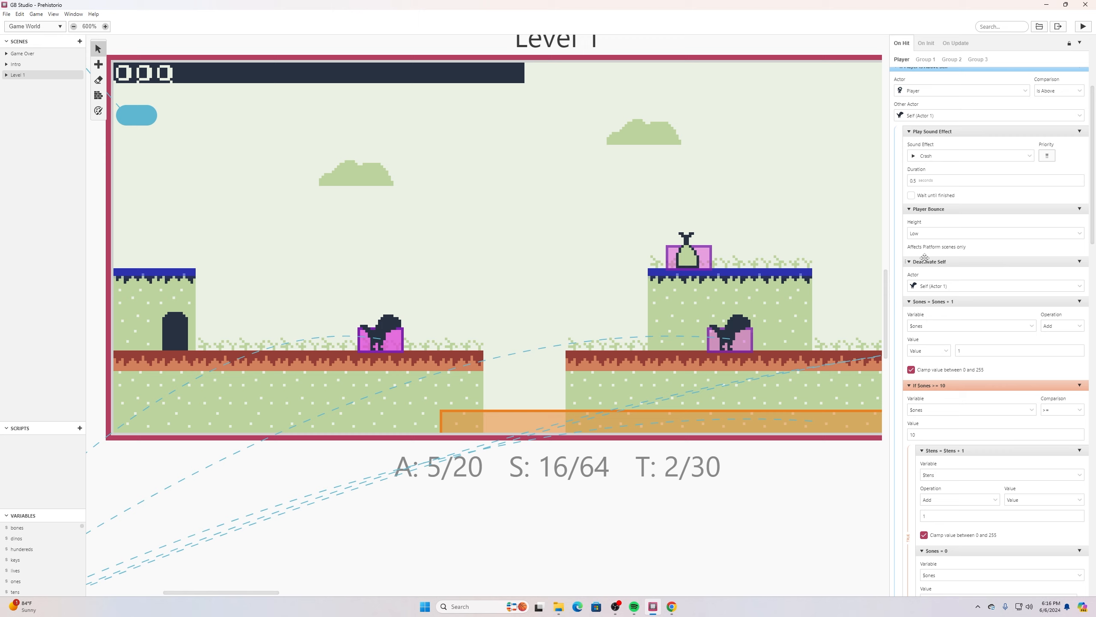
pyautogui.scroll(-2, 927, 376)
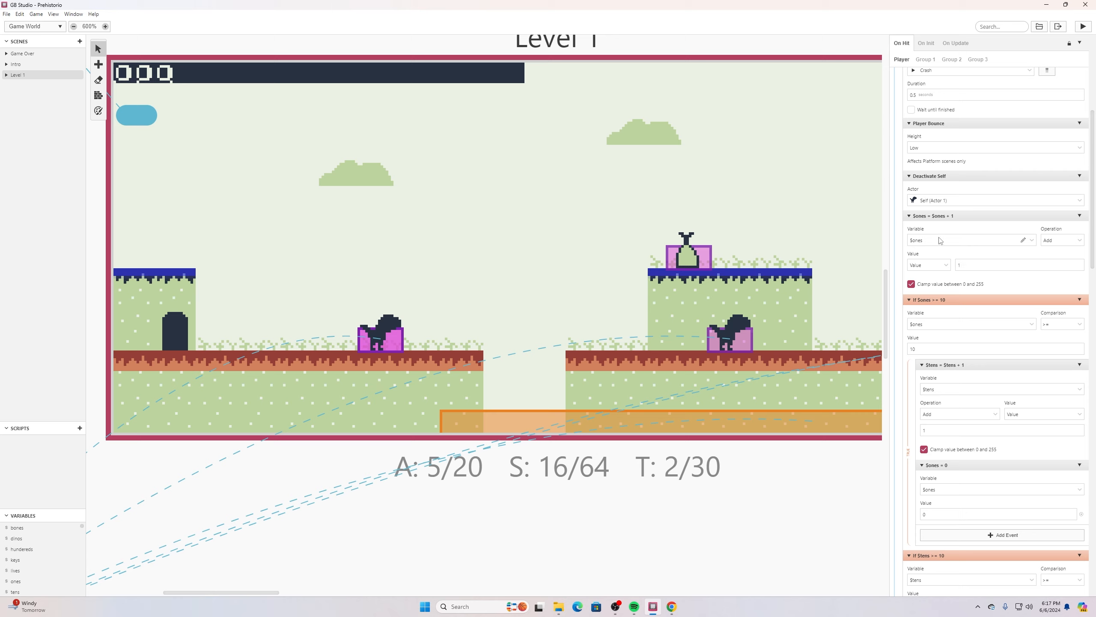
# Browse the local, temporary and global variables offered for the event that adds 1 to $ones, keeping $ones selected.
pyautogui.click(1031, 241)
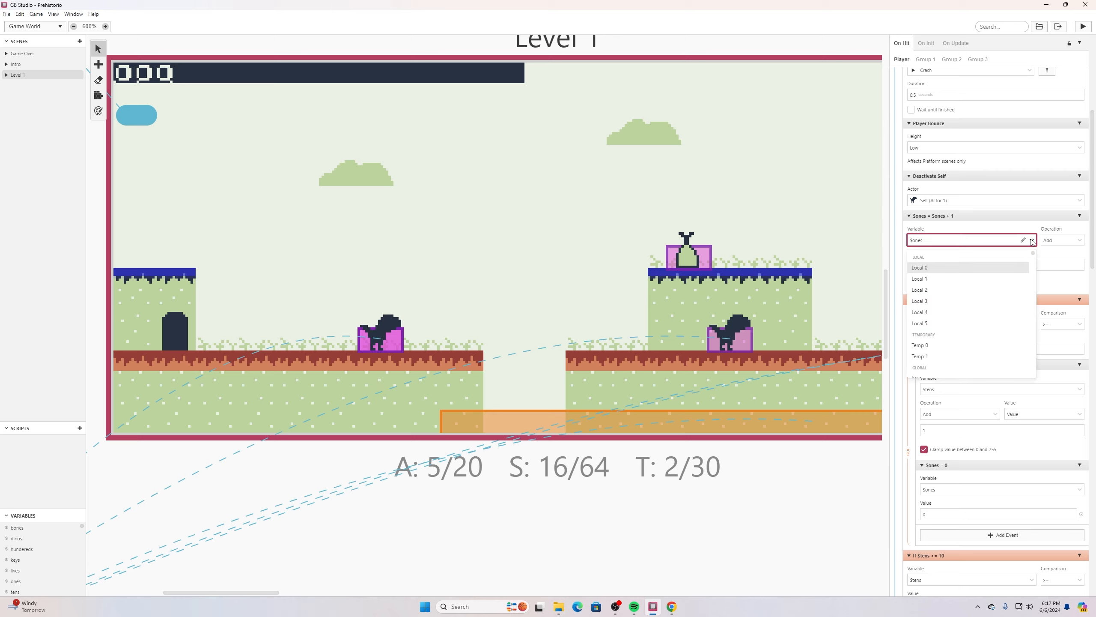
pyautogui.scroll(-2, 985, 297)
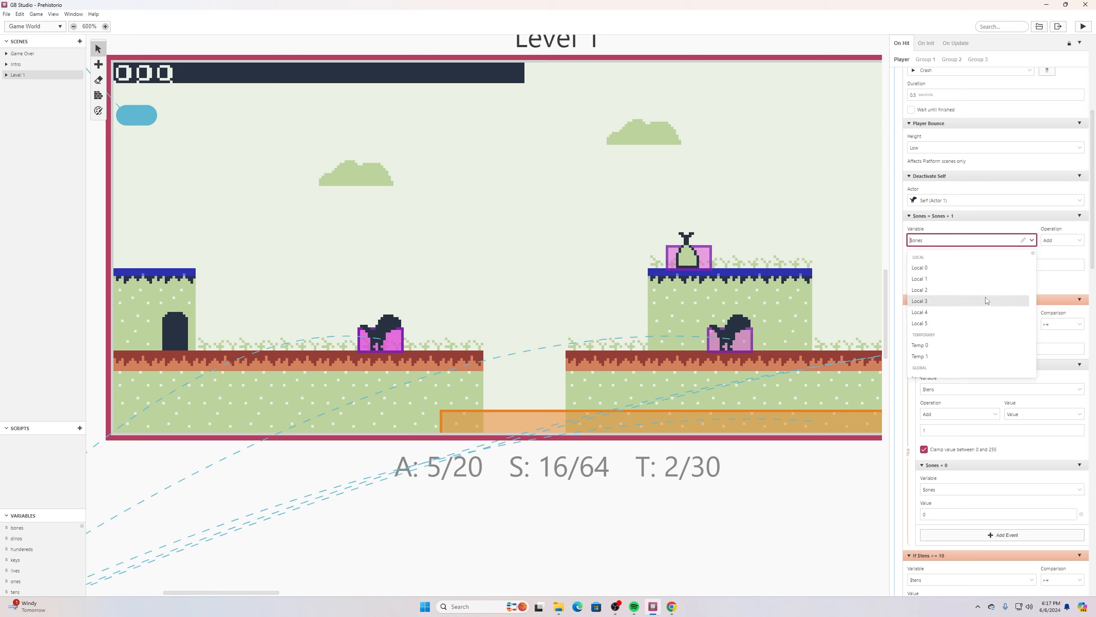
pyautogui.scroll(-2, 985, 292)
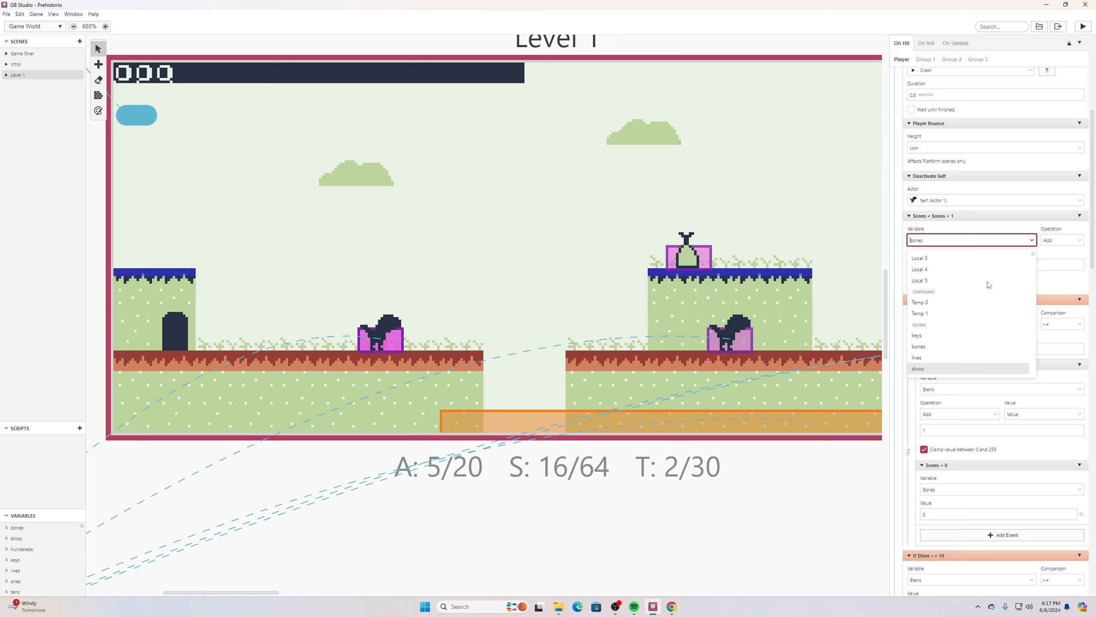
pyautogui.scroll(-2, 972, 288)
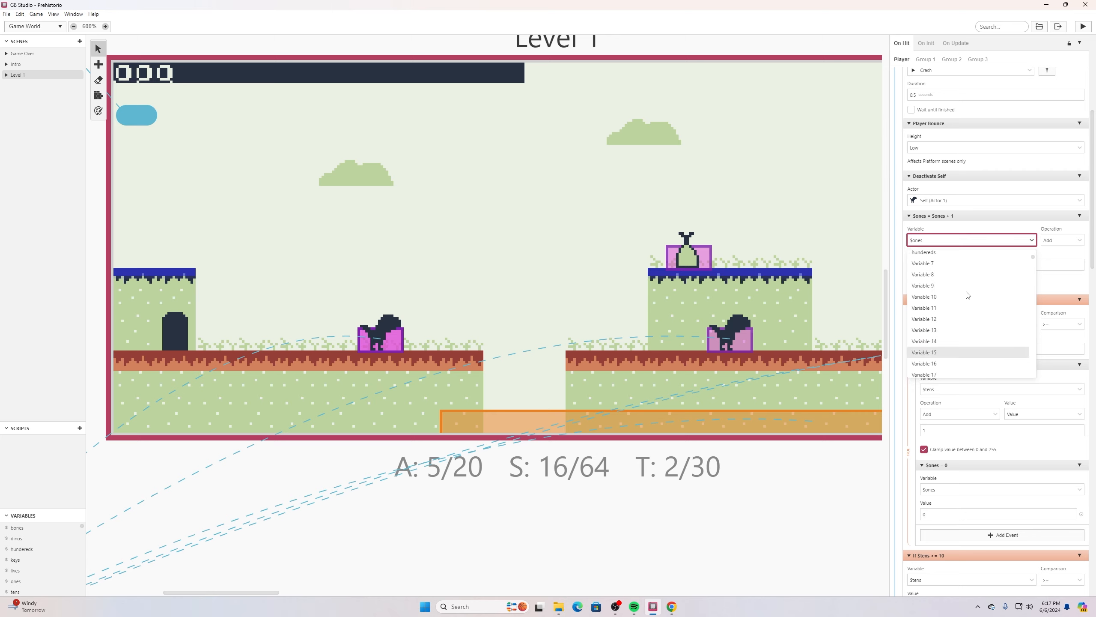
pyautogui.scroll(1, 950, 268)
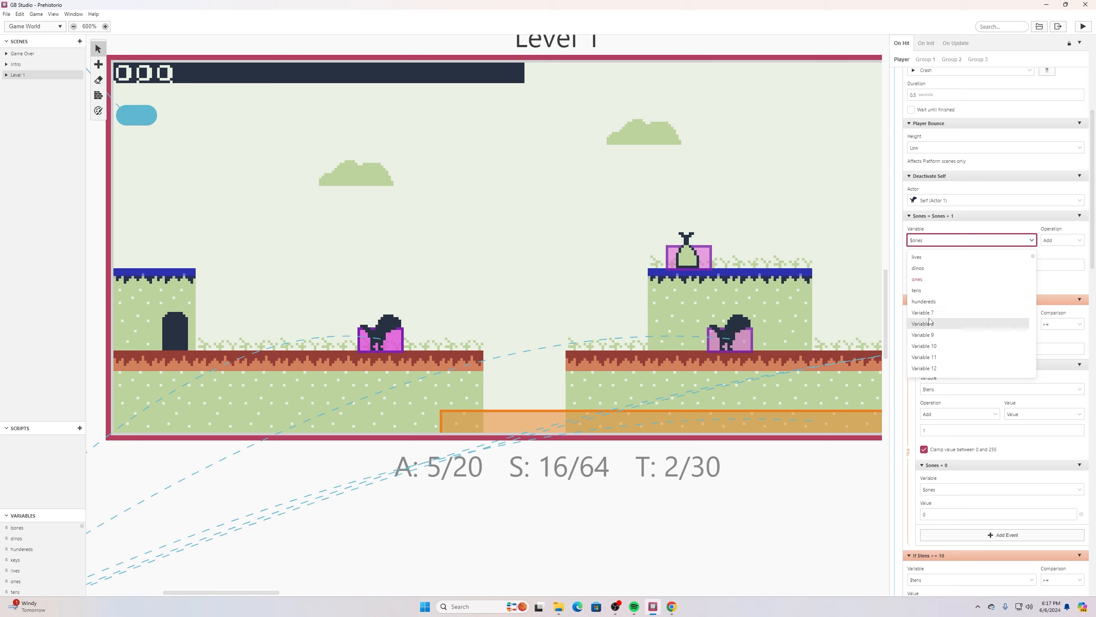
pyautogui.click(975, 241)
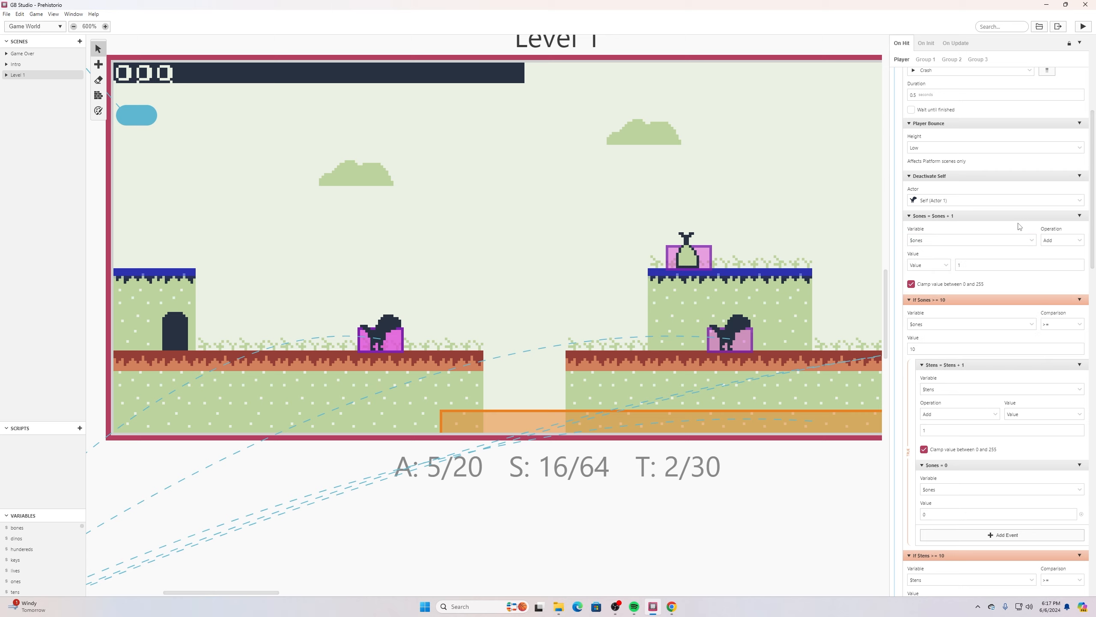
pyautogui.click(997, 242)
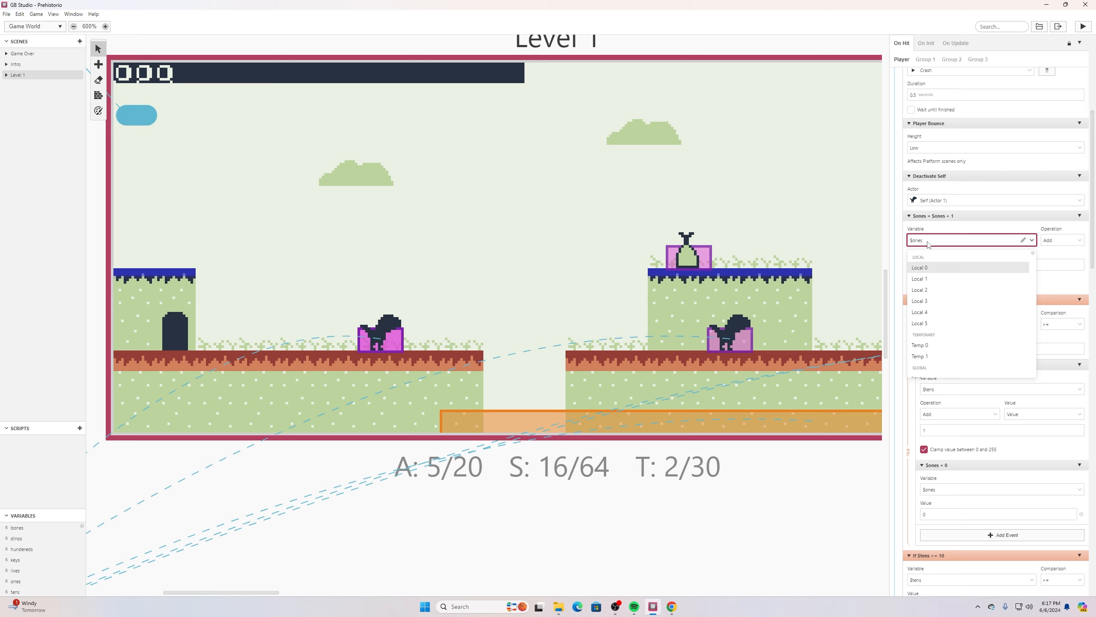
pyautogui.press('Escape')
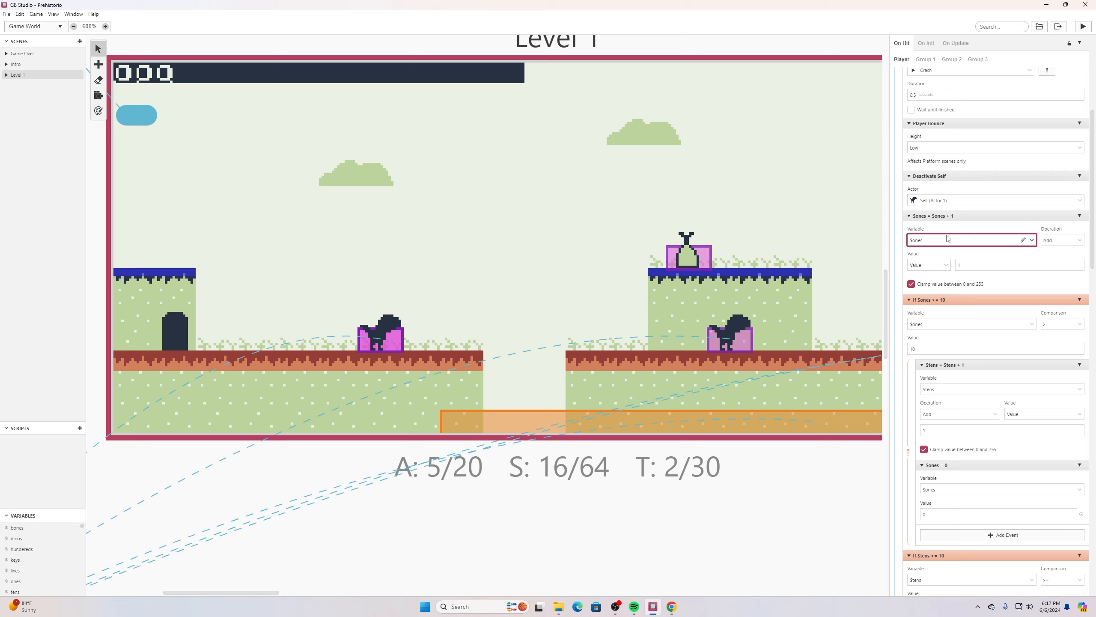
pyautogui.scroll(-2, 1060, 253)
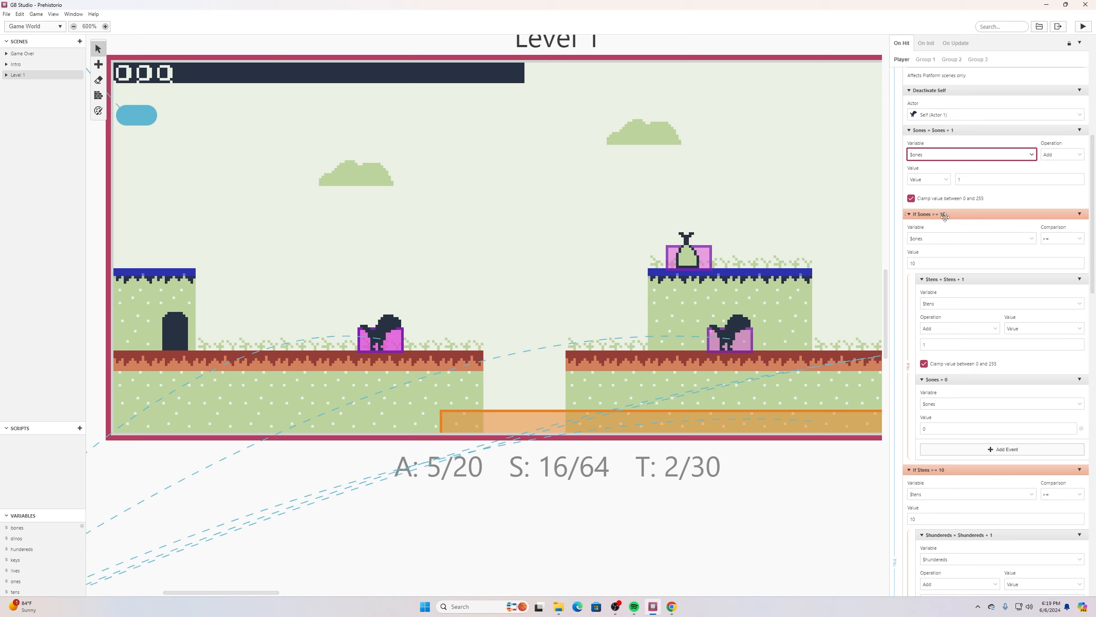
# Review the conditions that carry $ones into $tens and $tens into $hundereds at 10, and the one that caps all three digits at 9.
pyautogui.scroll(-3, 943, 220)
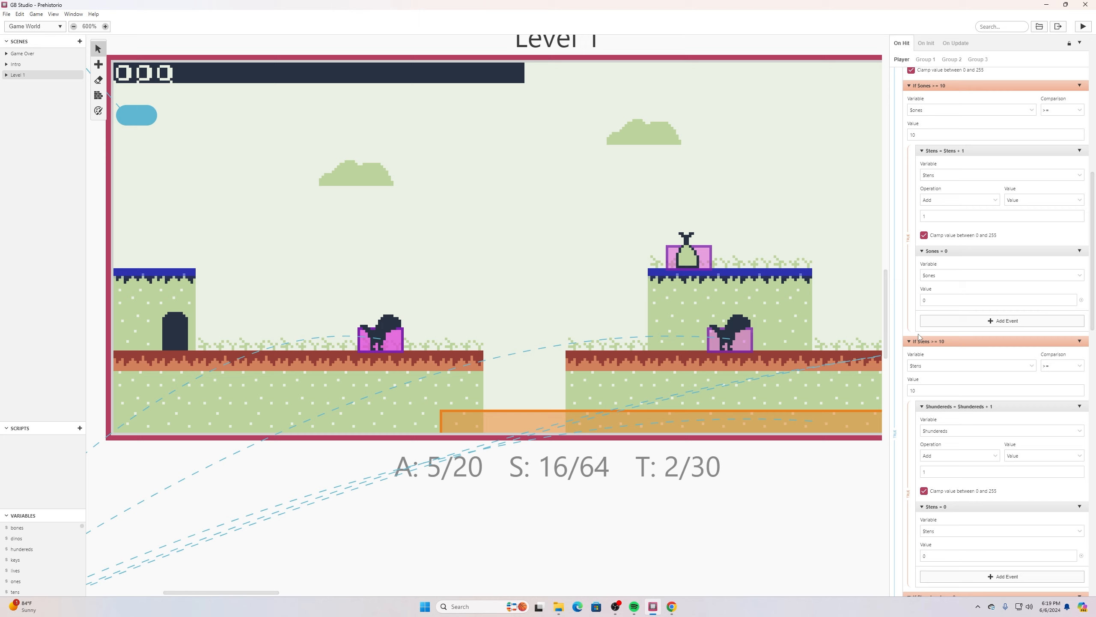
pyautogui.scroll(-3, 945, 303)
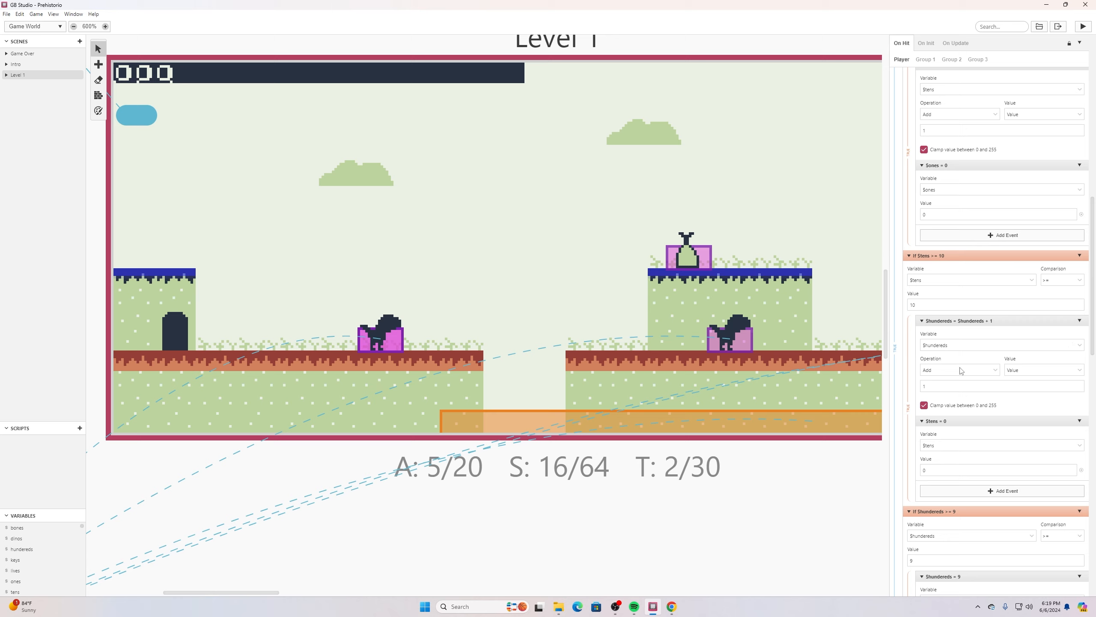
pyautogui.scroll(-2, 964, 370)
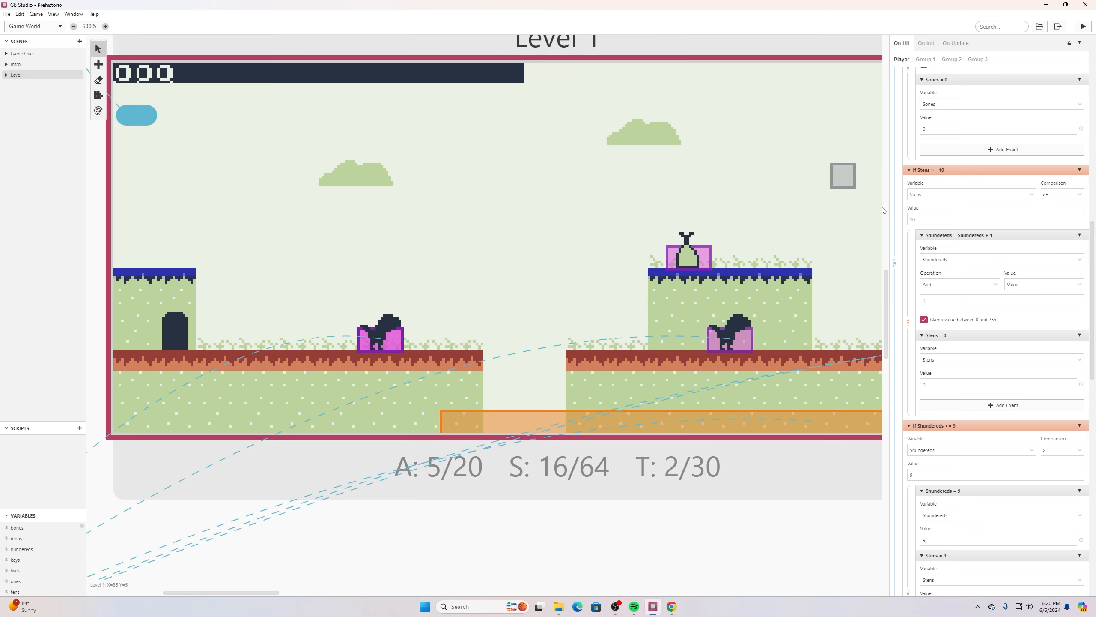
pyautogui.scroll(-2, 933, 285)
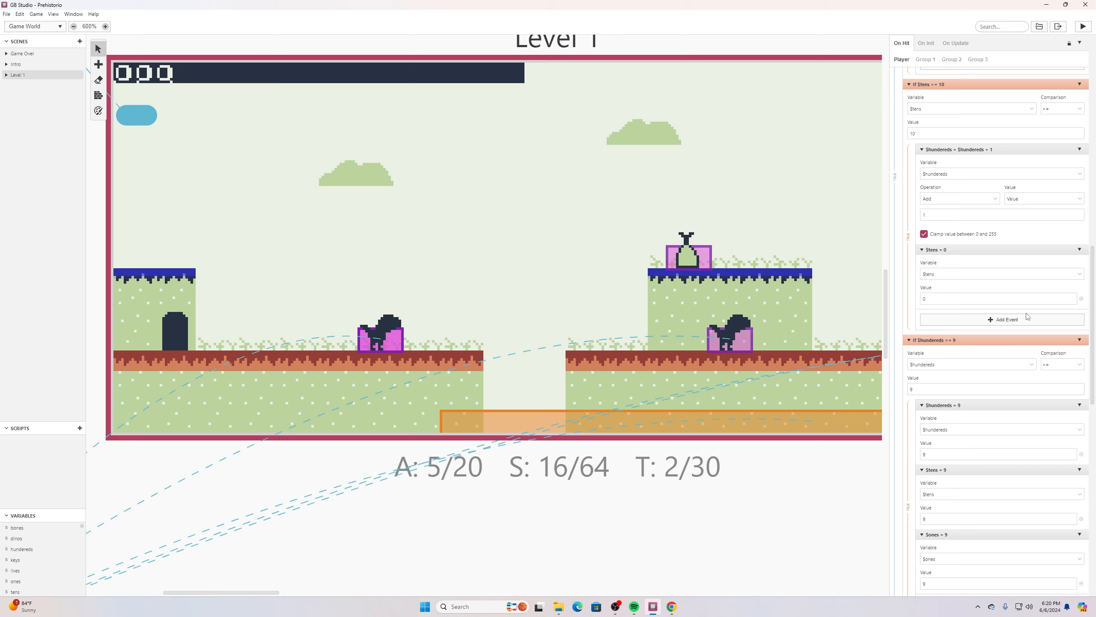
pyautogui.scroll(-1, 1029, 317)
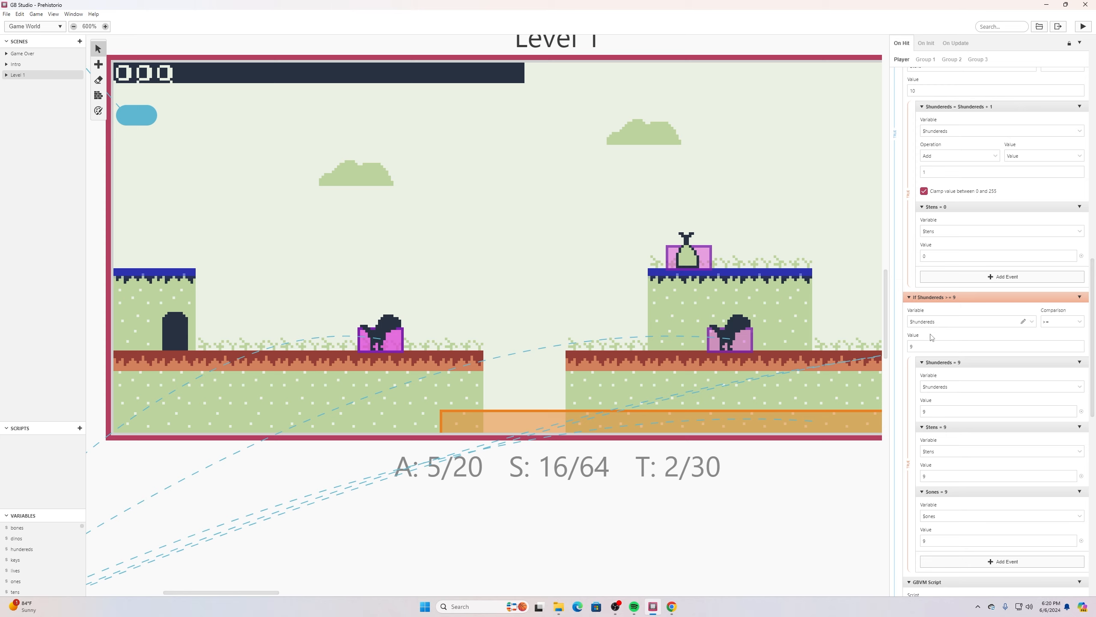
pyautogui.scroll(-2, 945, 377)
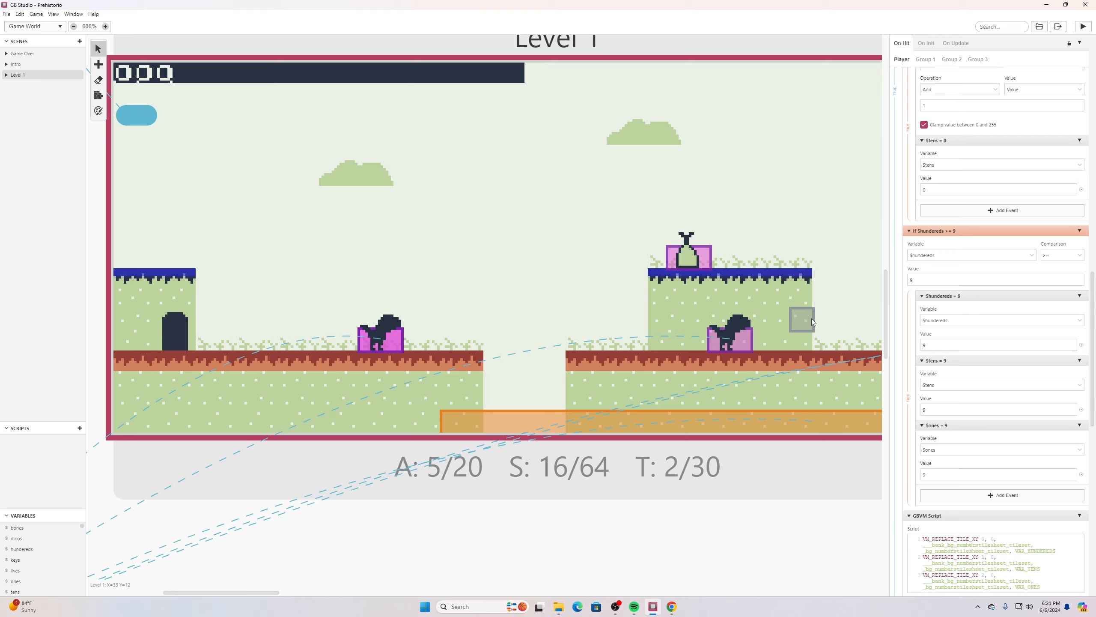
# Review the GBVM script replacing the three HUD tiles, its numberstilesheet and variable references, and the wait and activate events following it.
pyautogui.scroll(-3, 987, 388)
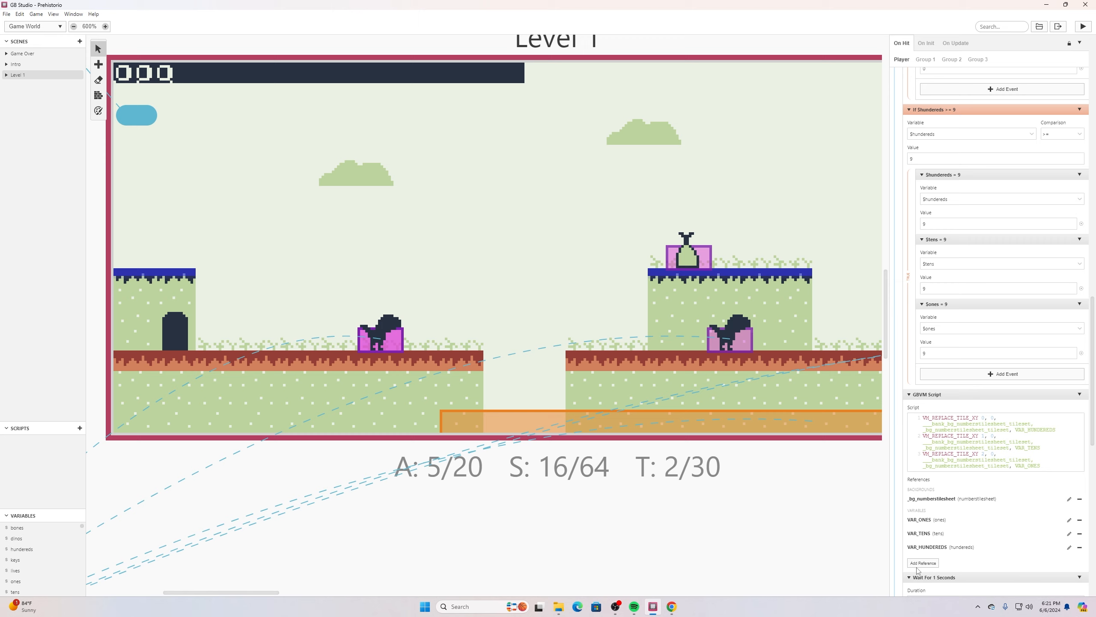
pyautogui.click(931, 501)
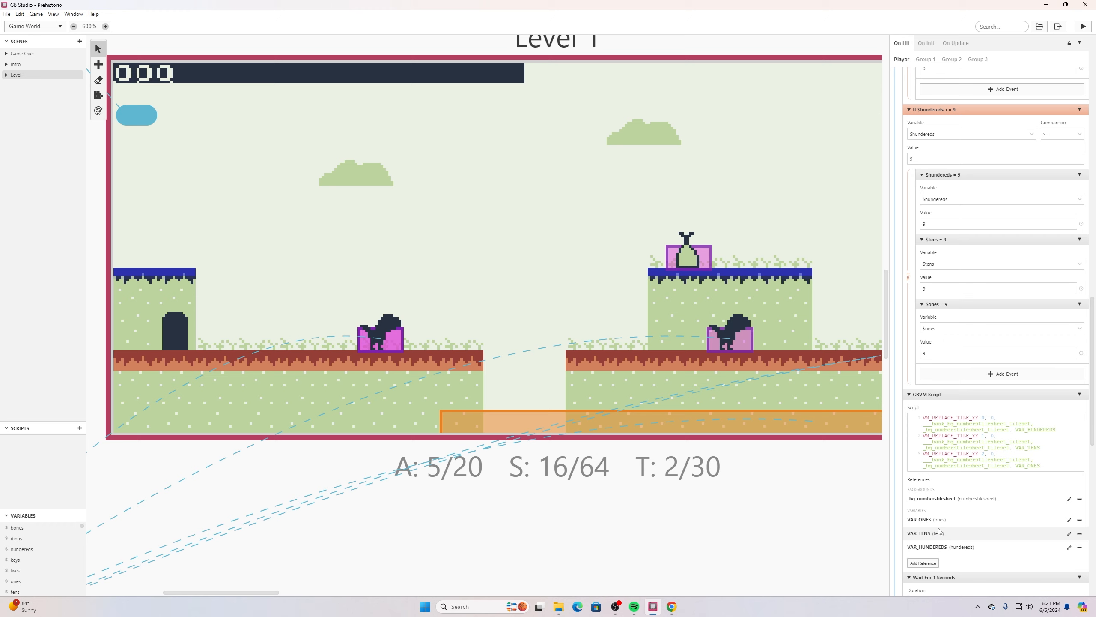
pyautogui.scroll(-2, 940, 523)
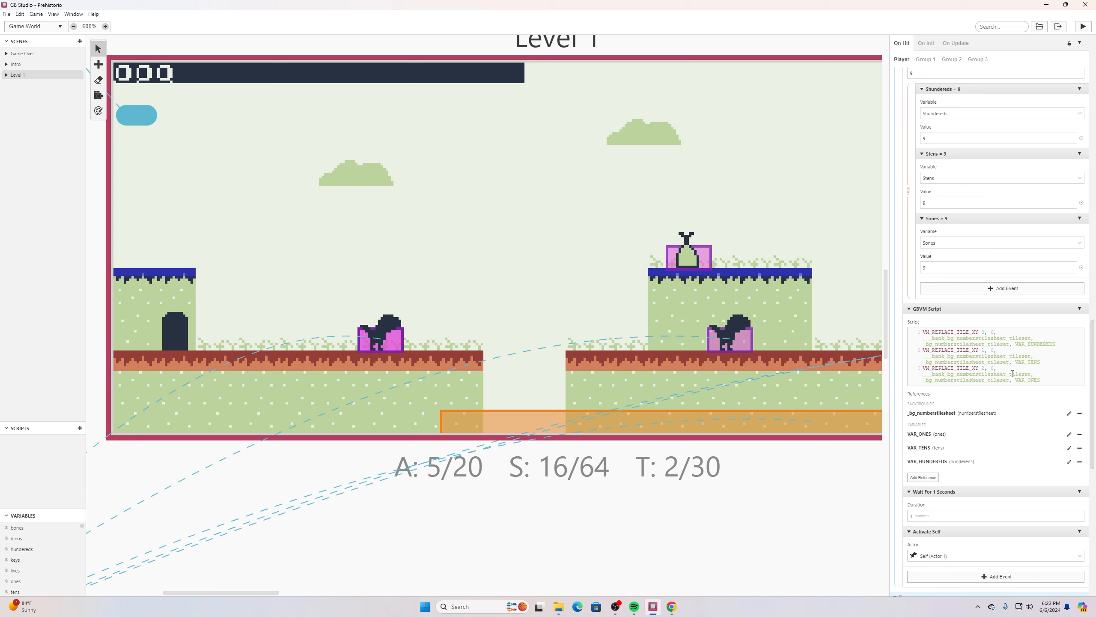
pyautogui.scroll(-2, 1012, 373)
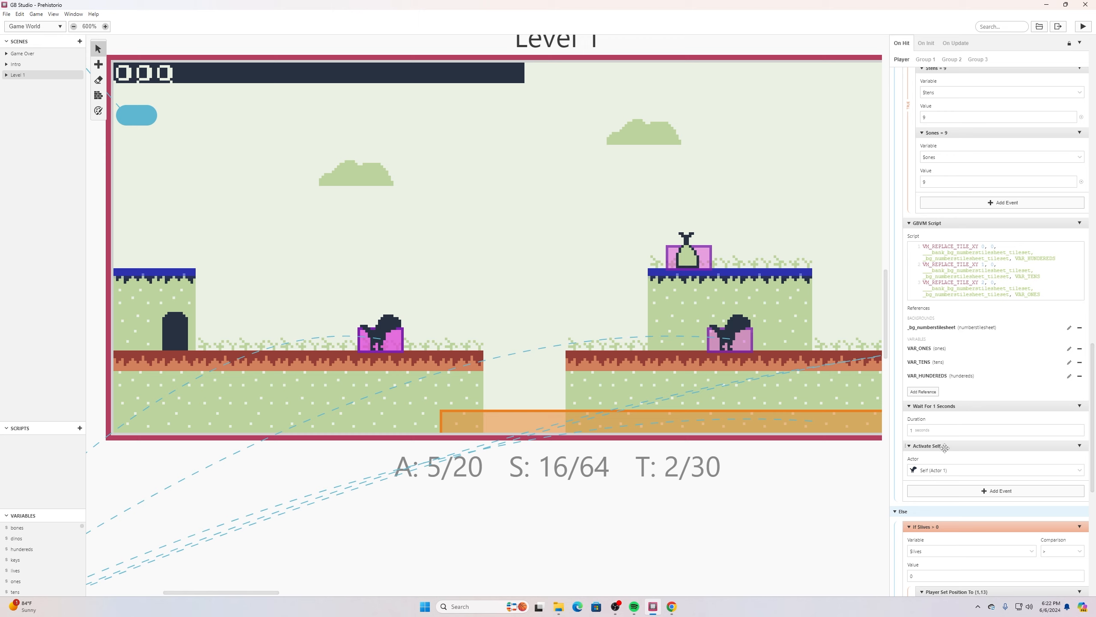
# Run the game, dismiss the "Avoid the dinos." message and walk the player toward the first dinosaur.
pyautogui.click(7, 14)
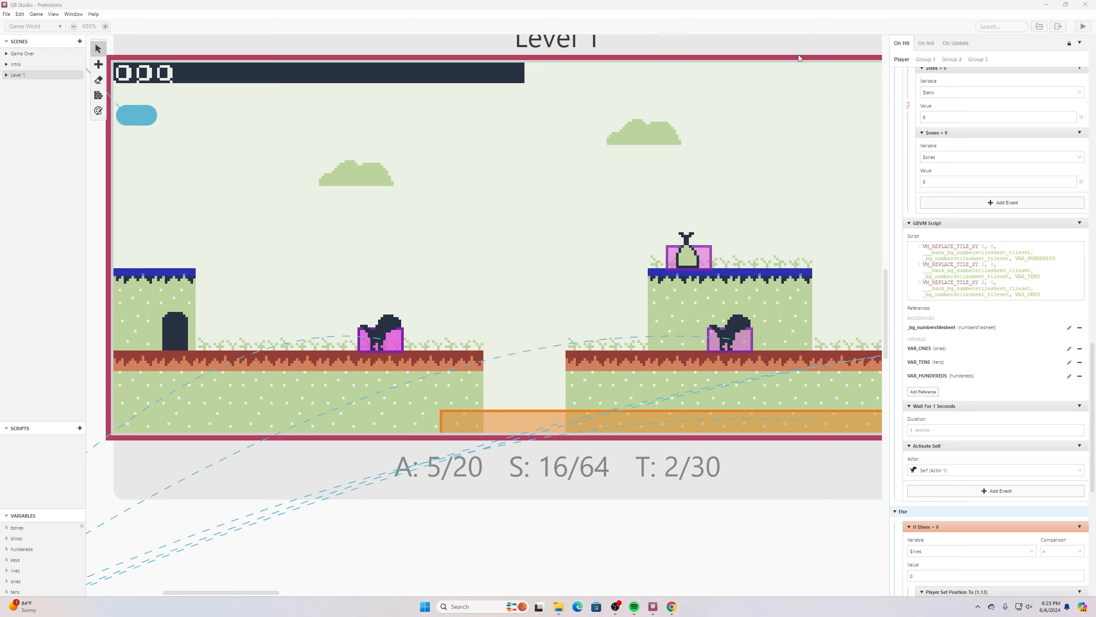
pyautogui.click(1084, 29)
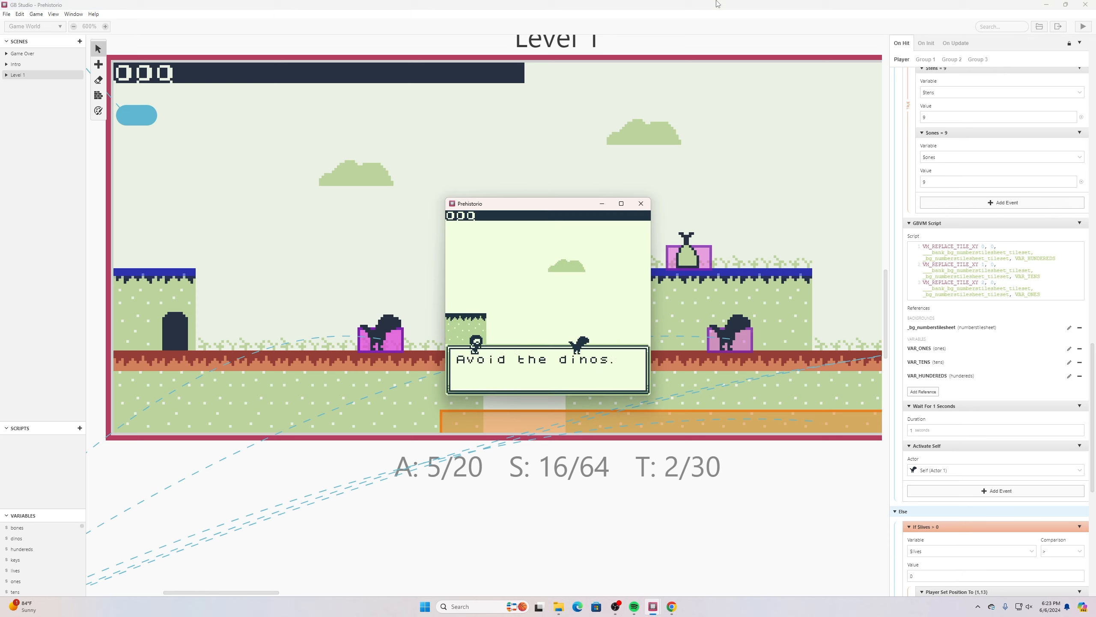
pyautogui.press('z')
pyautogui.press('Right')
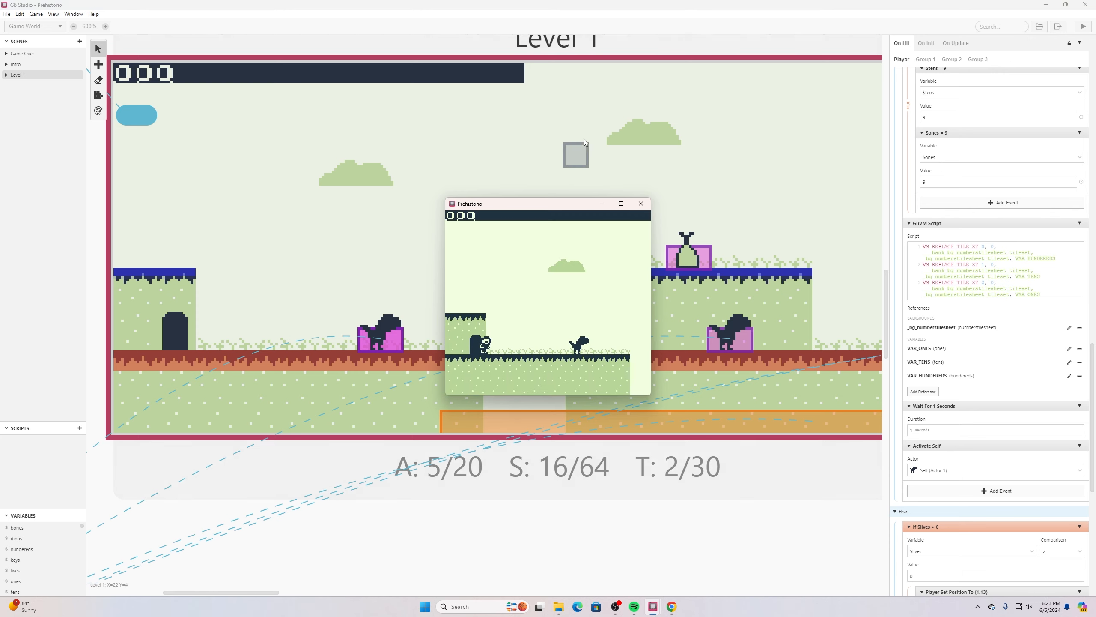
pyautogui.press('Right')
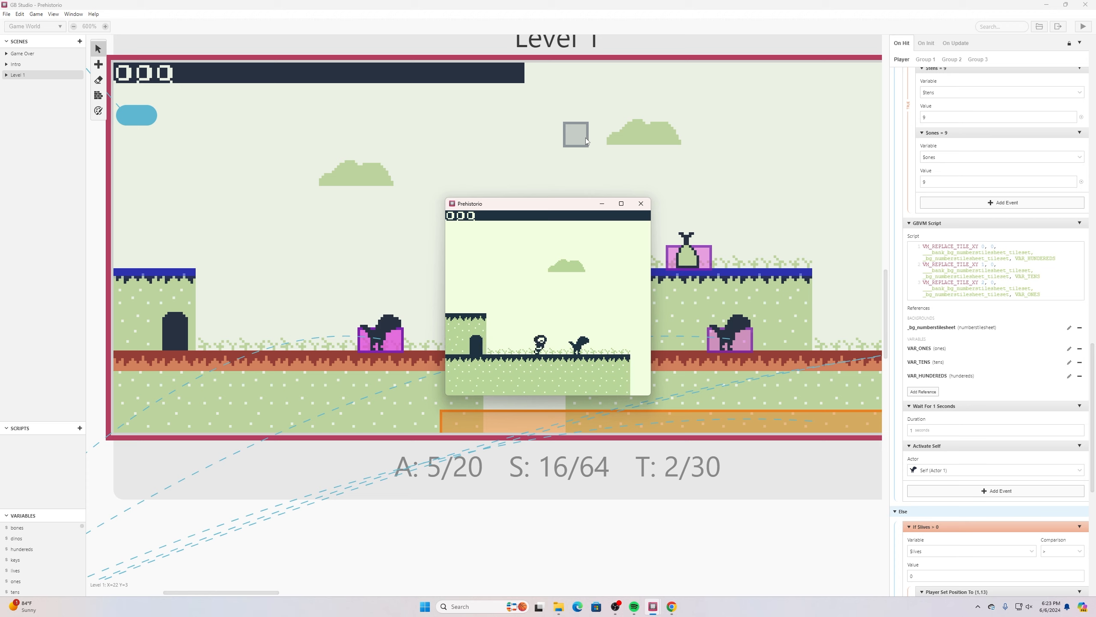
# Jump on the first dinosaur five times, backing away between stomps, to test the ones digit of the HUD counter.
pyautogui.press('z')
pyautogui.press('Left')
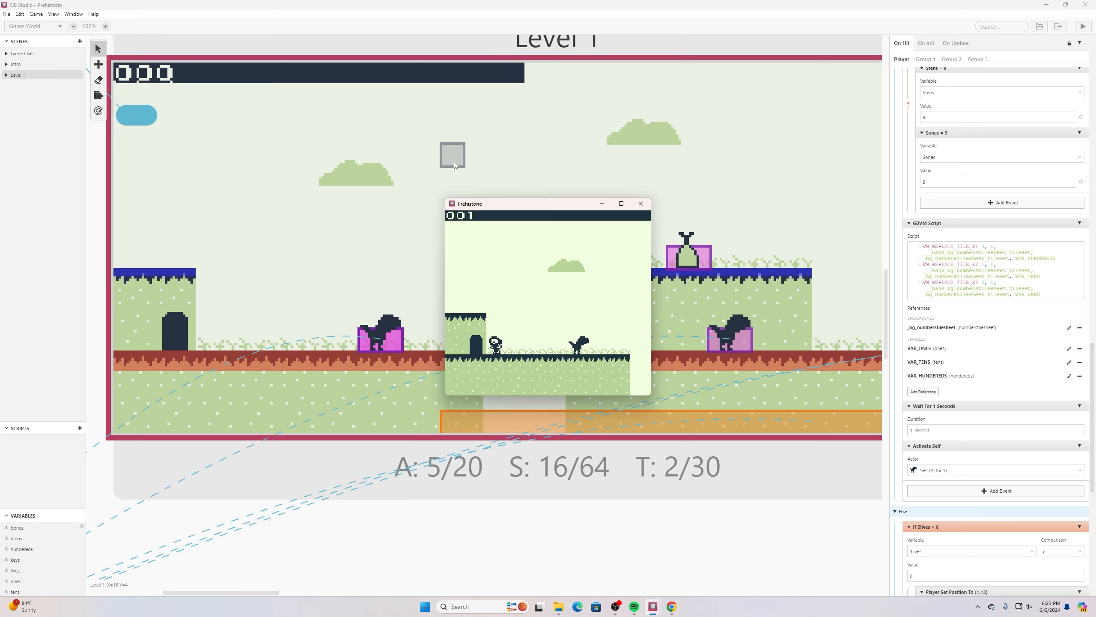
pyautogui.press('Right')
pyautogui.press('z')
pyautogui.press('Left')
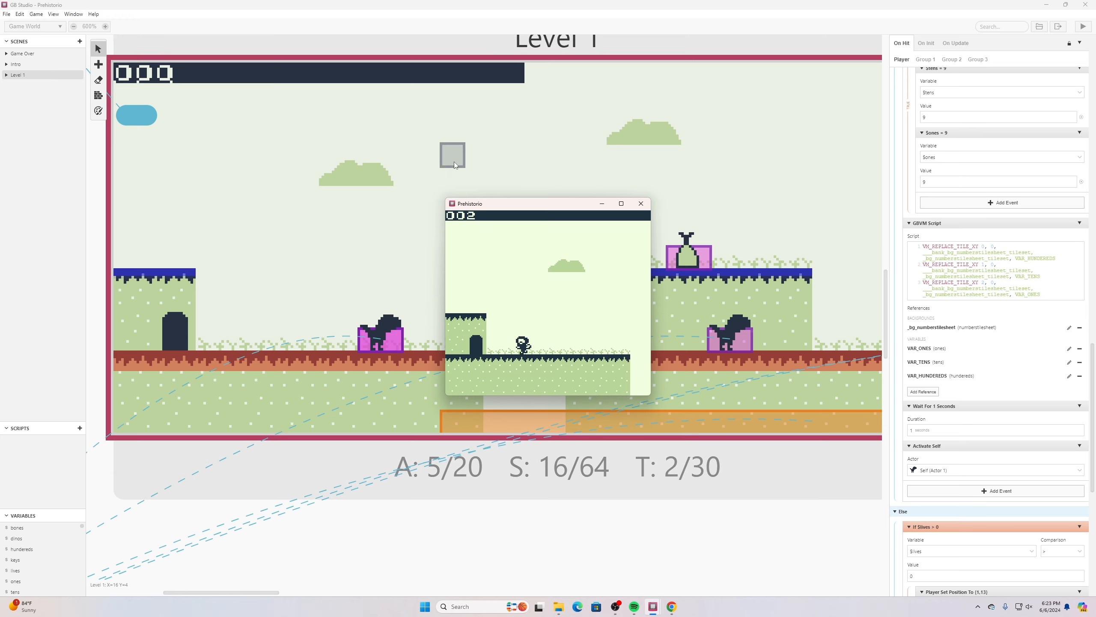
pyautogui.press('Right')
pyautogui.press('z')
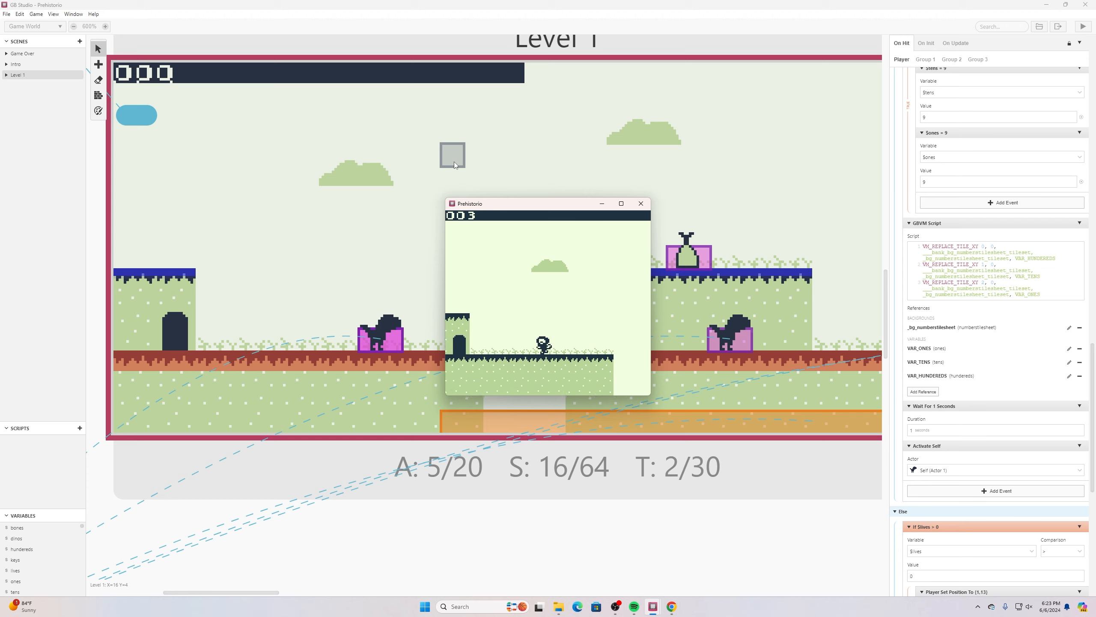
pyautogui.press('Left')
pyautogui.press('Left')
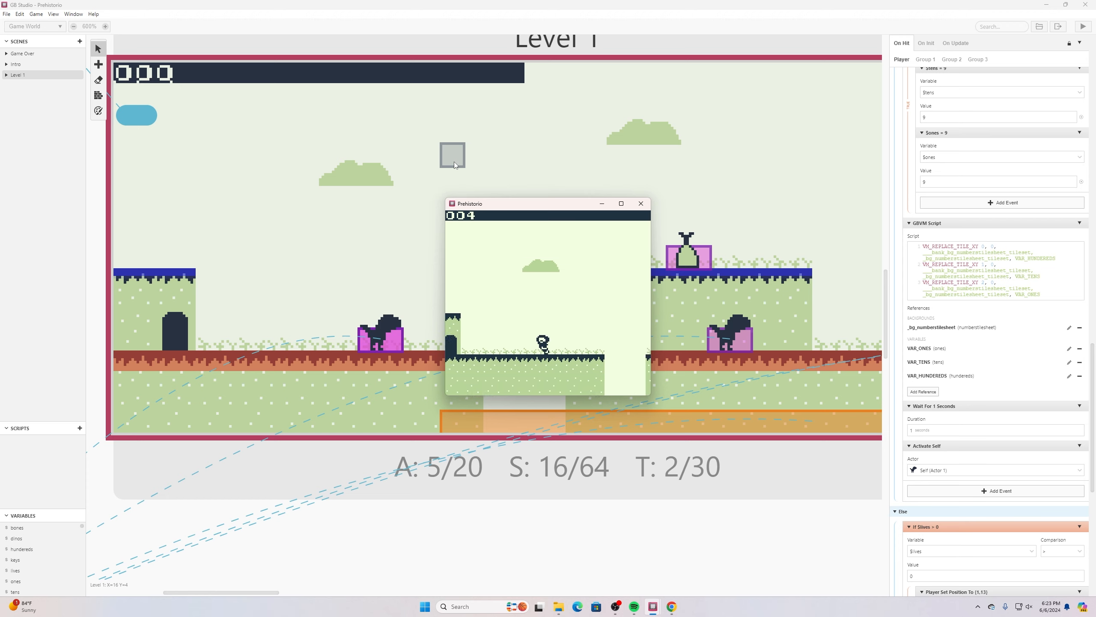
pyautogui.press('Right')
pyautogui.press('Left')
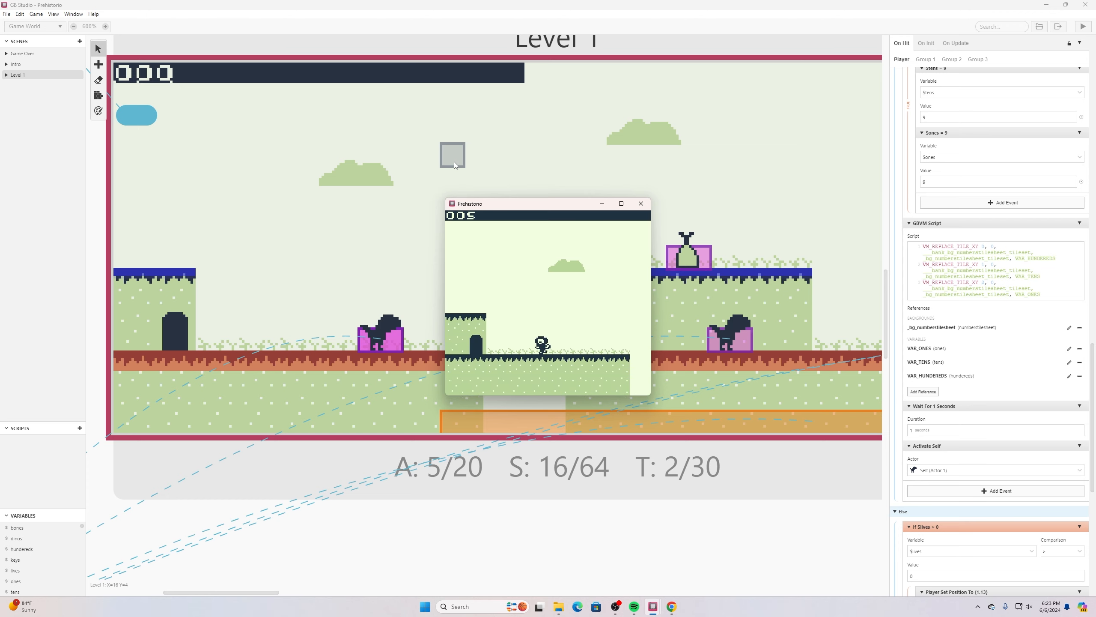
# Stomp the respawning dinosaur five more times to test the HUD counter's carry from ones into tens at 10.
pyautogui.press('Right')
pyautogui.press('z')
pyautogui.press('Left')
pyautogui.press('Right')
pyautogui.press('z')
pyautogui.press('Left')
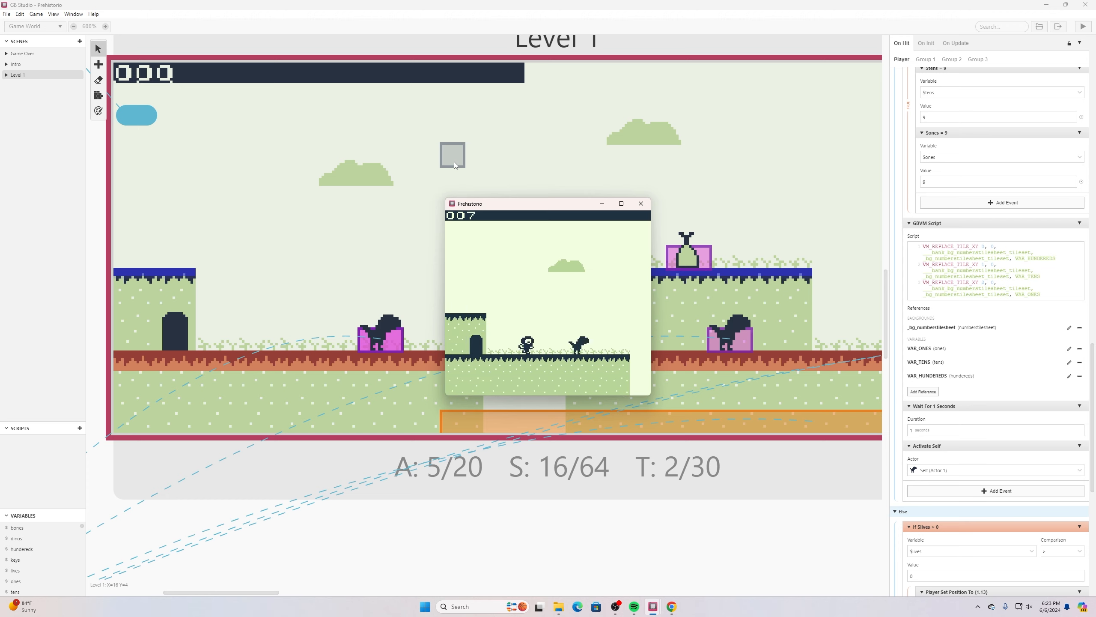
pyautogui.press('Right')
pyautogui.press('z')
pyautogui.press('Left')
pyautogui.press('Right')
pyautogui.press('z')
pyautogui.press('Left')
pyautogui.press('Right')
pyautogui.press('z')
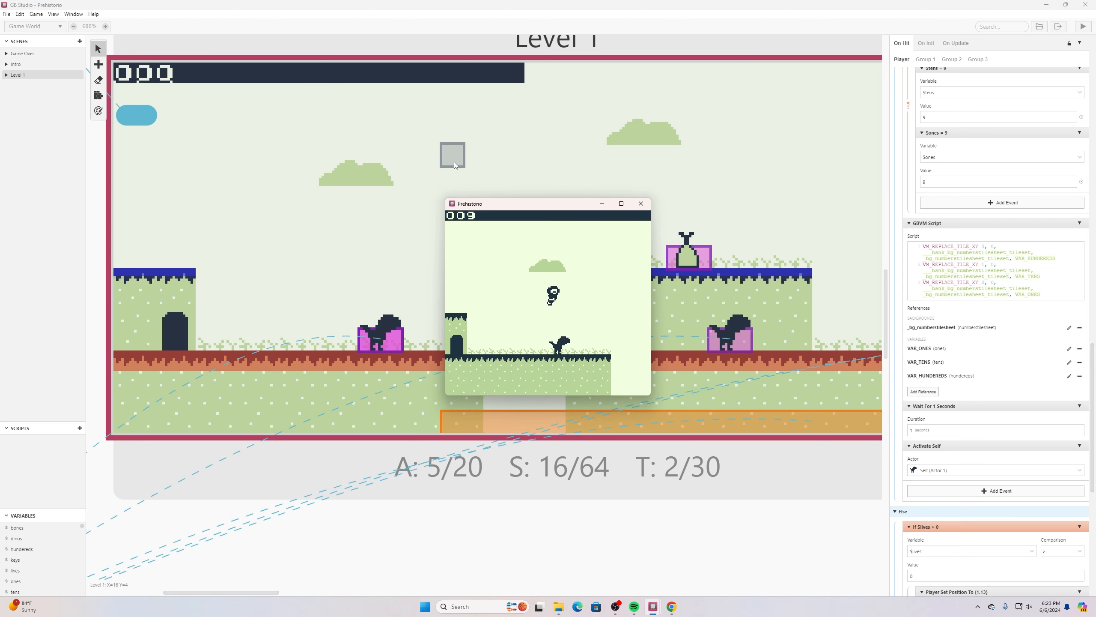
pyautogui.press('Left')
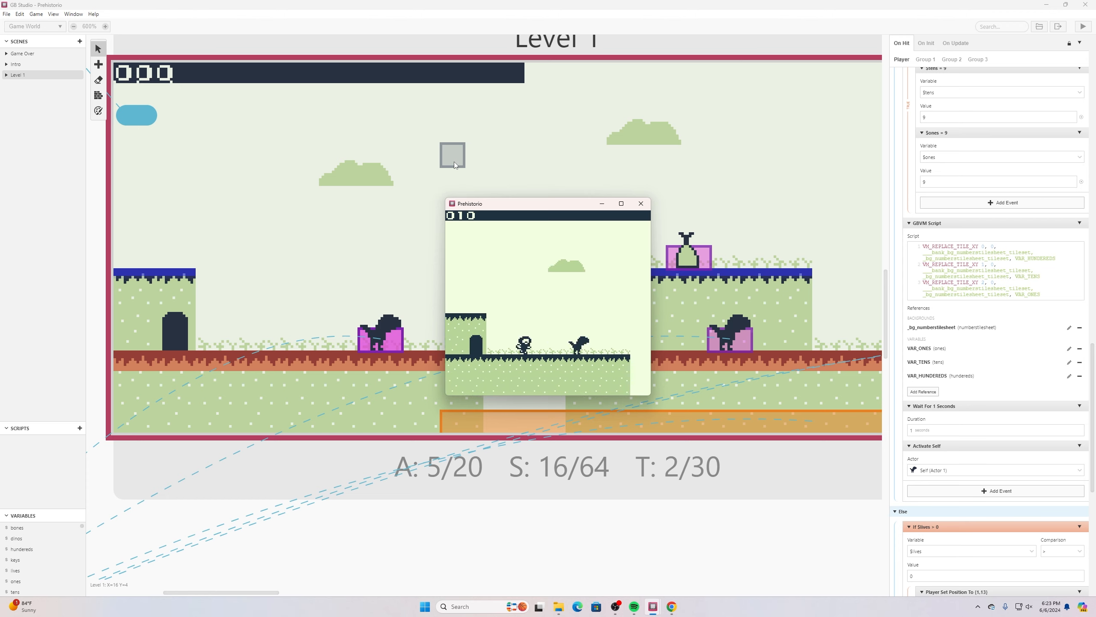
# Jump on the dinosaur twice more to test that the HUD counter keeps counting past 10.
pyautogui.press('Right')
pyautogui.press('z')
pyautogui.press('Left')
pyautogui.press('Right')
pyautogui.press('z')
pyautogui.press('Left')
pyautogui.press('Right')
pyautogui.moveTo(475, 163); pyautogui.dragTo(630, 171)
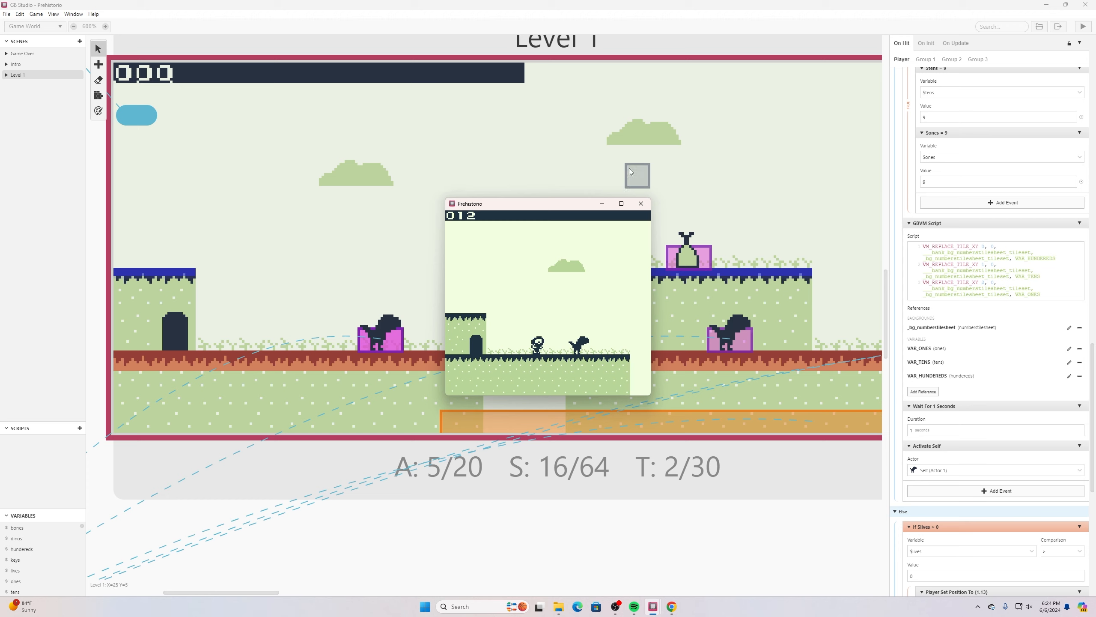